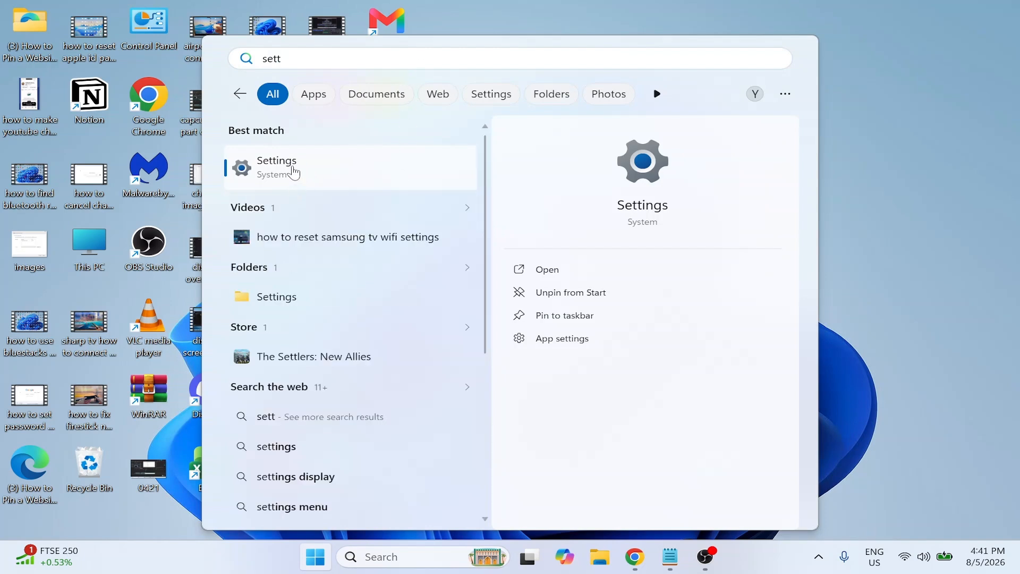
Step: Open Windows Settings and go to the list of apps that start automatically at sign-in
left_click(294, 173)
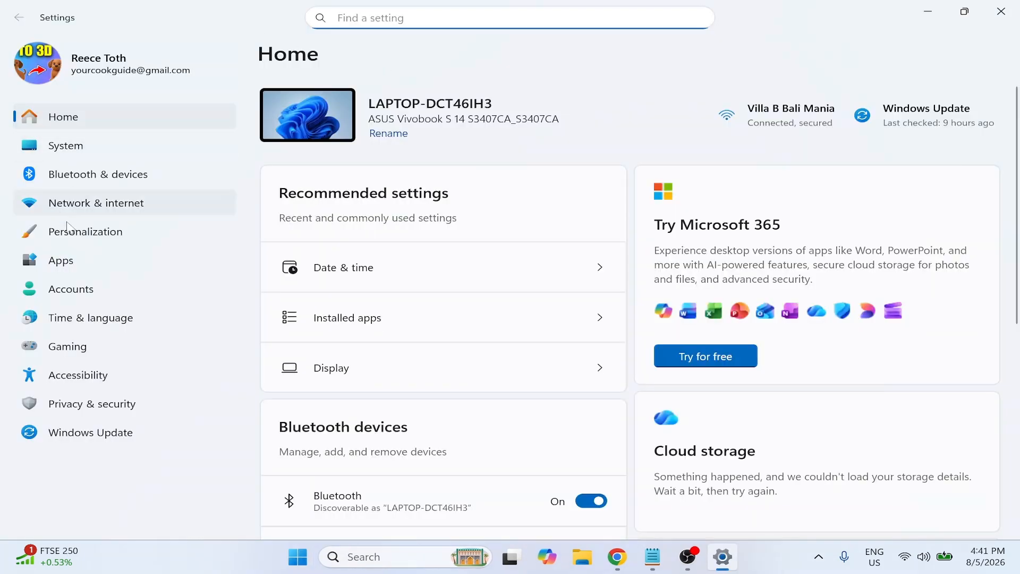
left_click(75, 261)
scroll(392, 167, "down", 2)
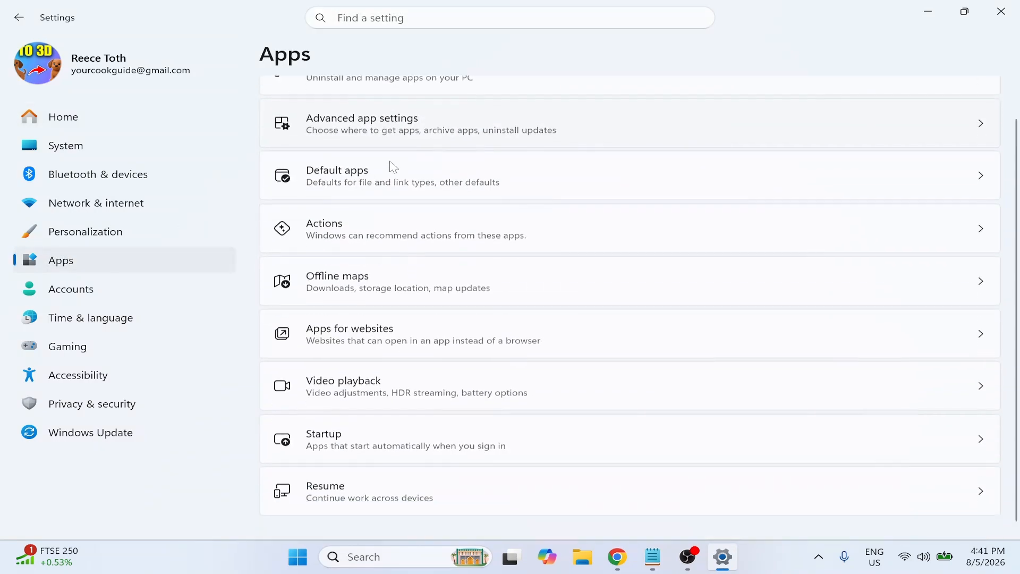
left_click(335, 439)
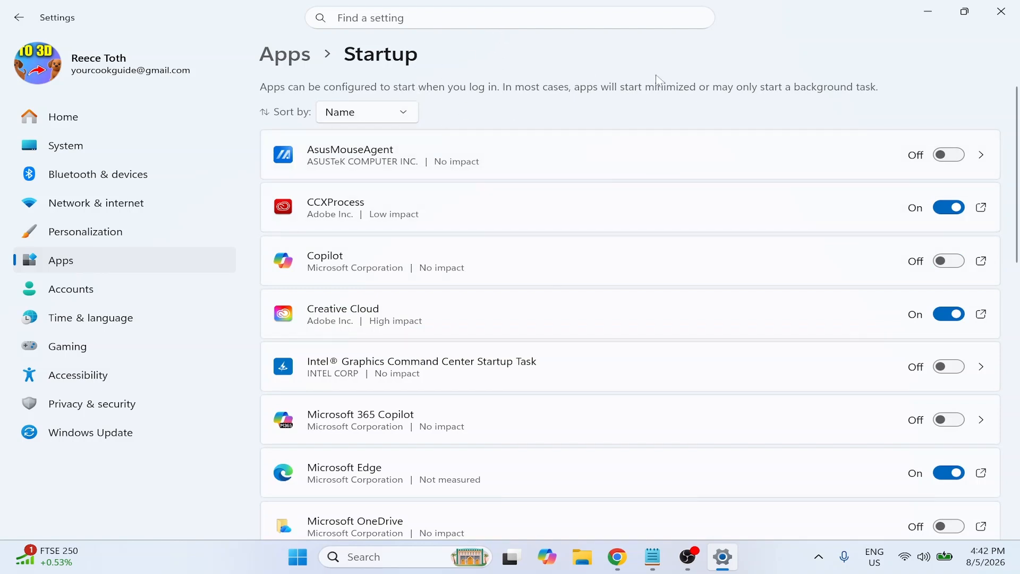
Step: Turn off automatic startup for Creative Cloud and Microsoft Edge, and review the remaining startup apps
scroll(850, 183, "down", 2)
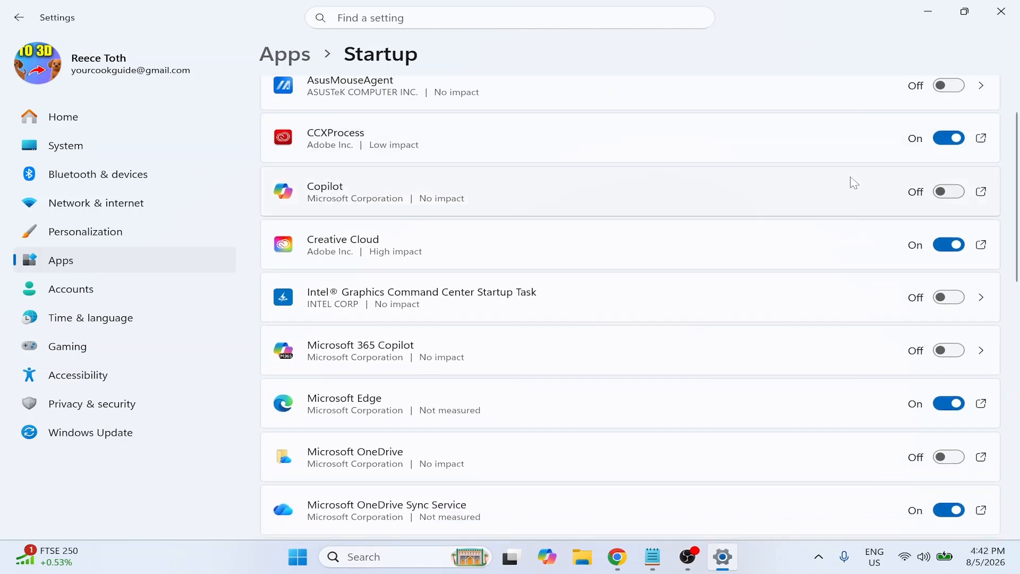
scroll(861, 197, "up", 2)
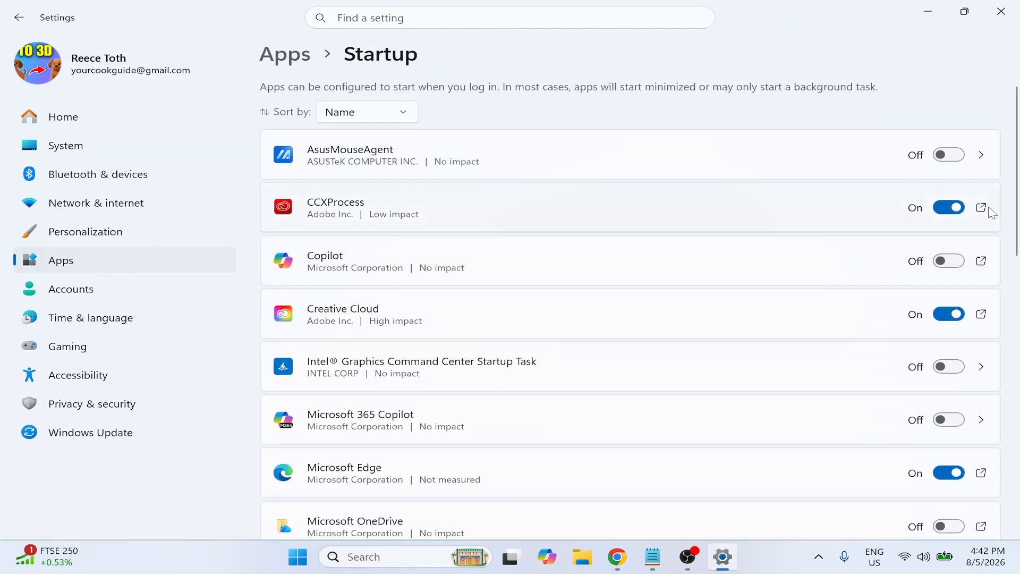
scroll(831, 146, "down", 2)
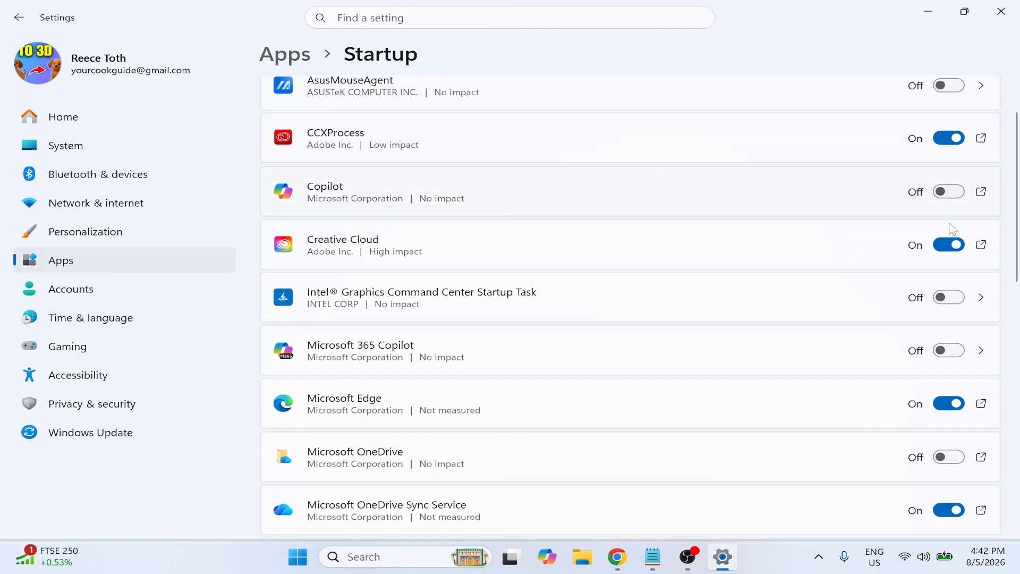
left_click(949, 245)
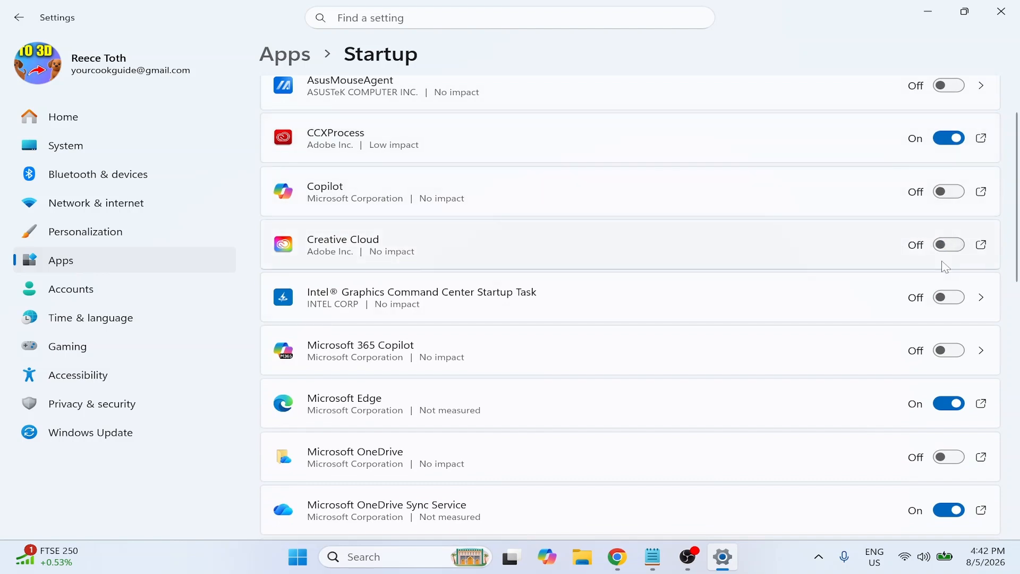
scroll(959, 194, "down", 6)
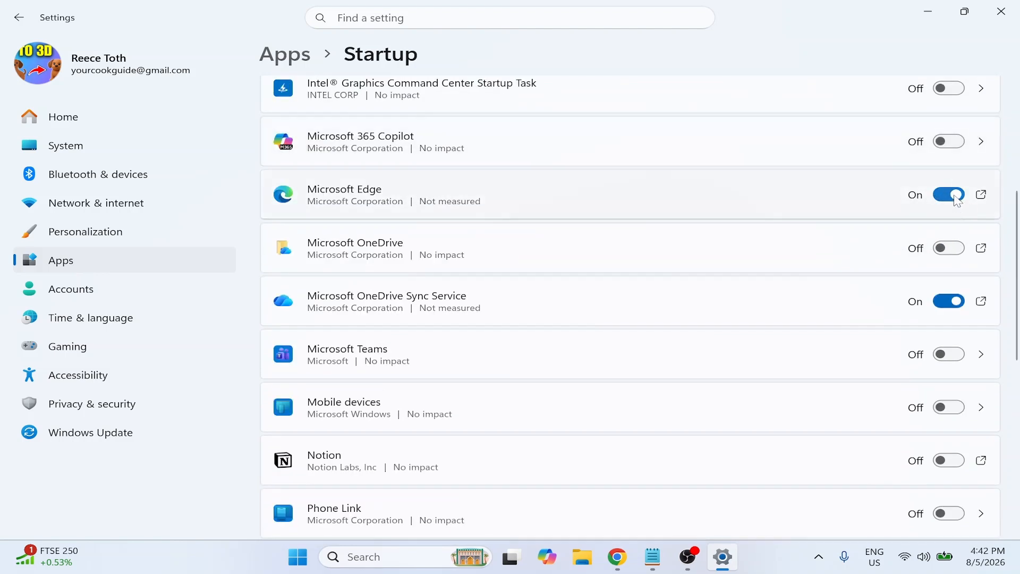
left_click(956, 196)
scroll(715, 161, "down", 2)
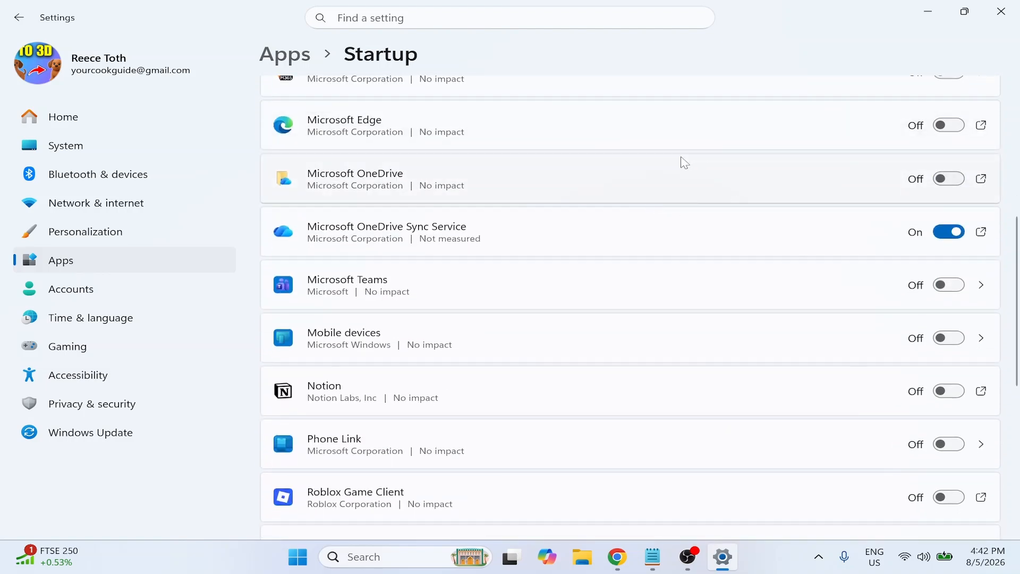
scroll(685, 163, "down", 11)
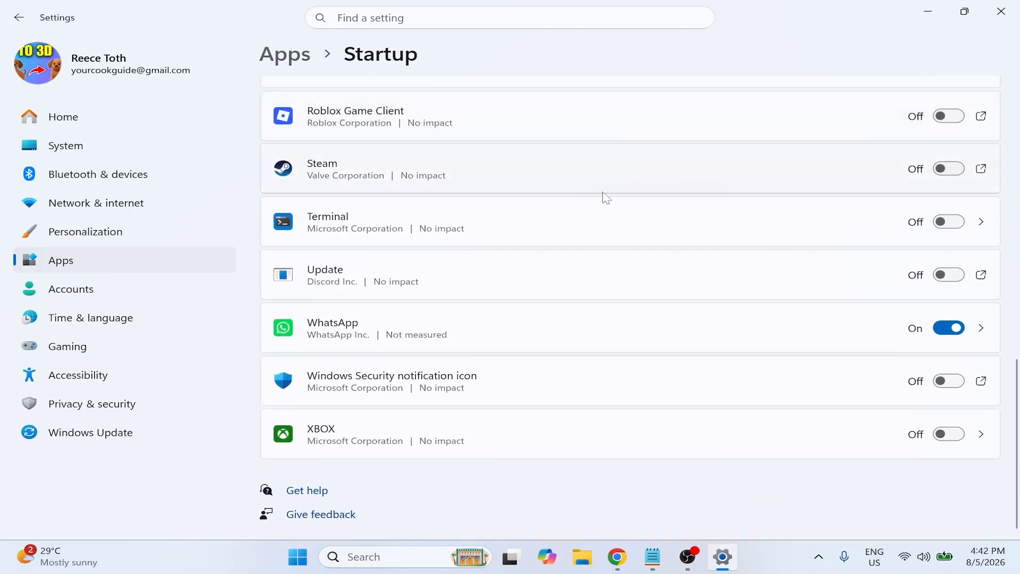
scroll(631, 180, "up", 3)
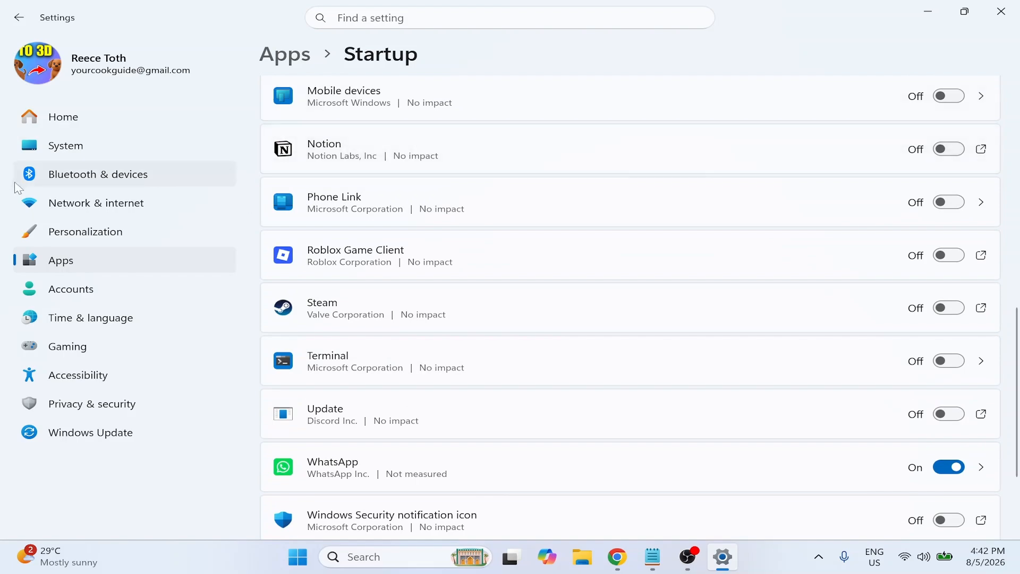
Step: Open the list of installed apps and sort it by Size (Large to small)
left_click(68, 262)
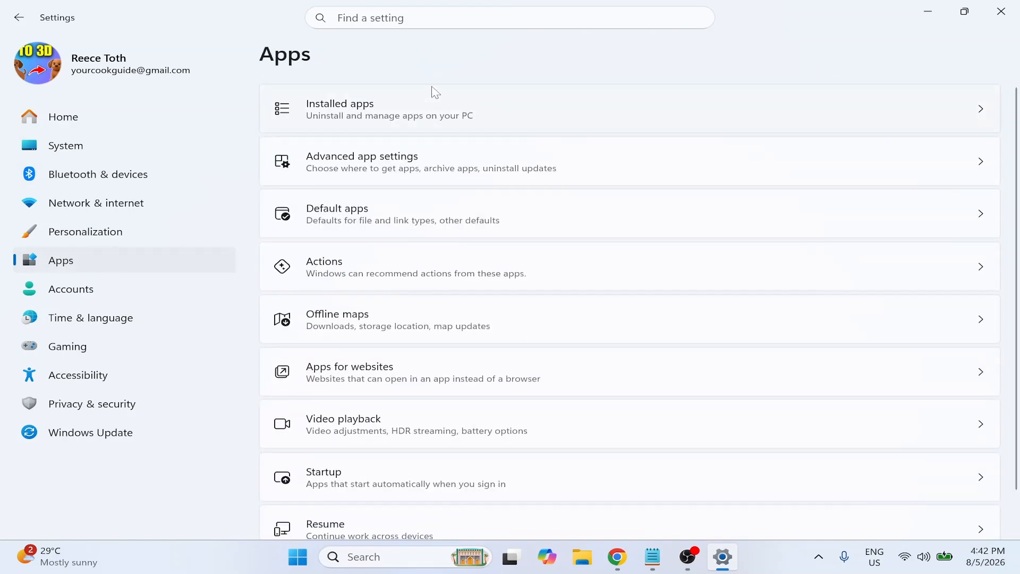
left_click(410, 112)
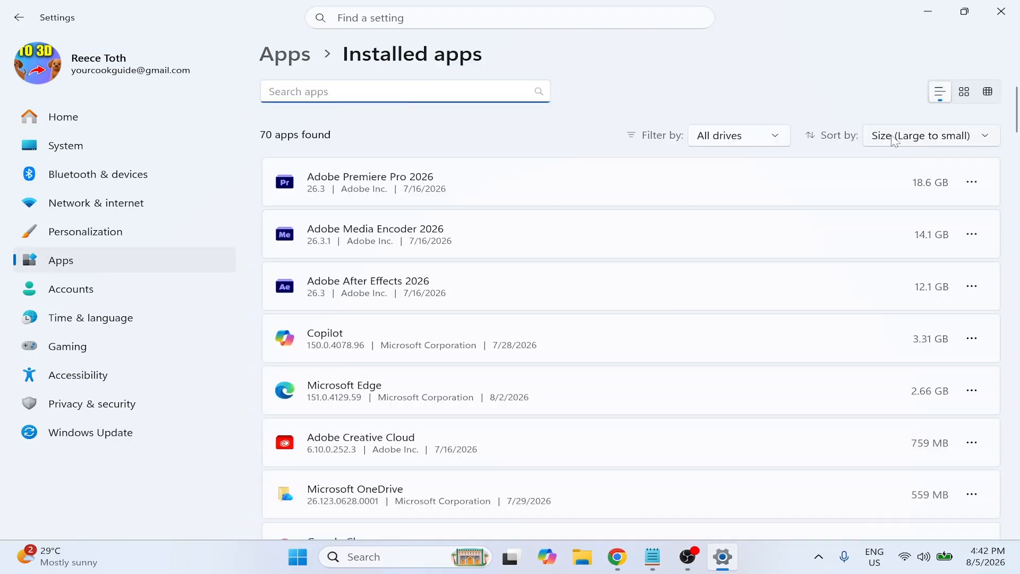
left_click(925, 139)
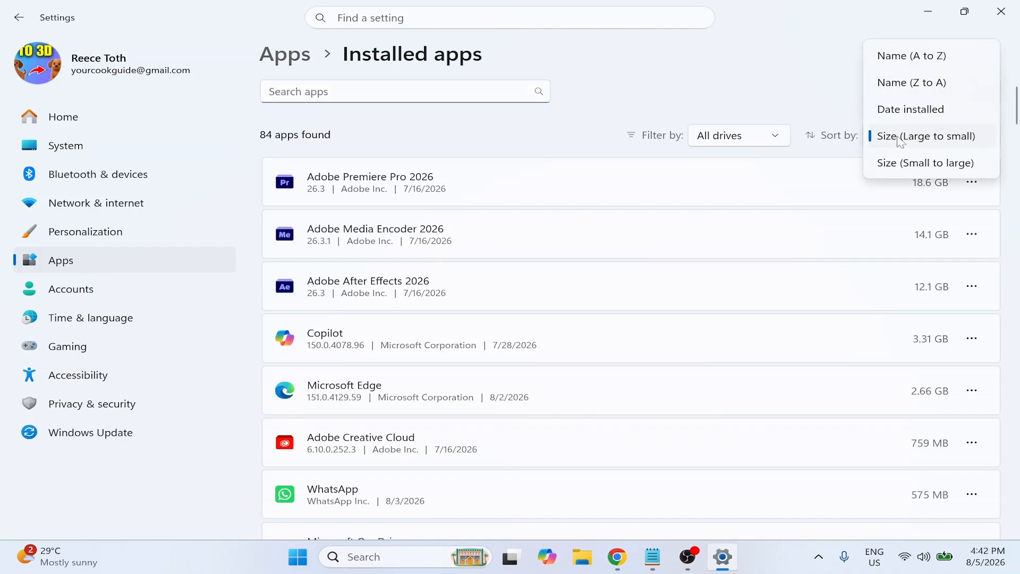
left_click(901, 139)
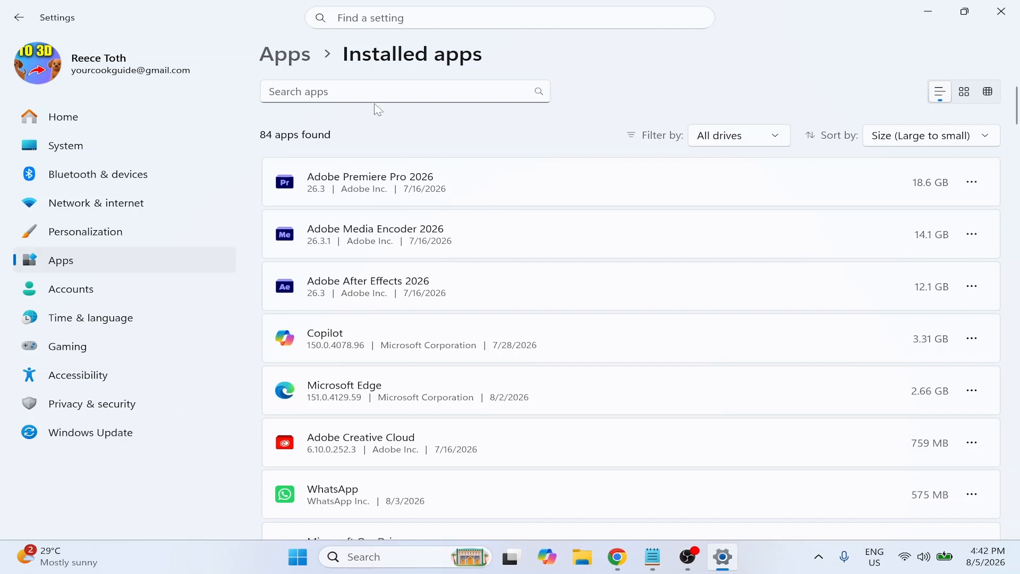
Step: Bring up the uninstall confirmation for Adobe Premiere Pro 2026 and dismiss it without uninstalling
scroll(387, 183, "down", 5)
scroll(379, 234, "up", 5)
left_click(976, 186)
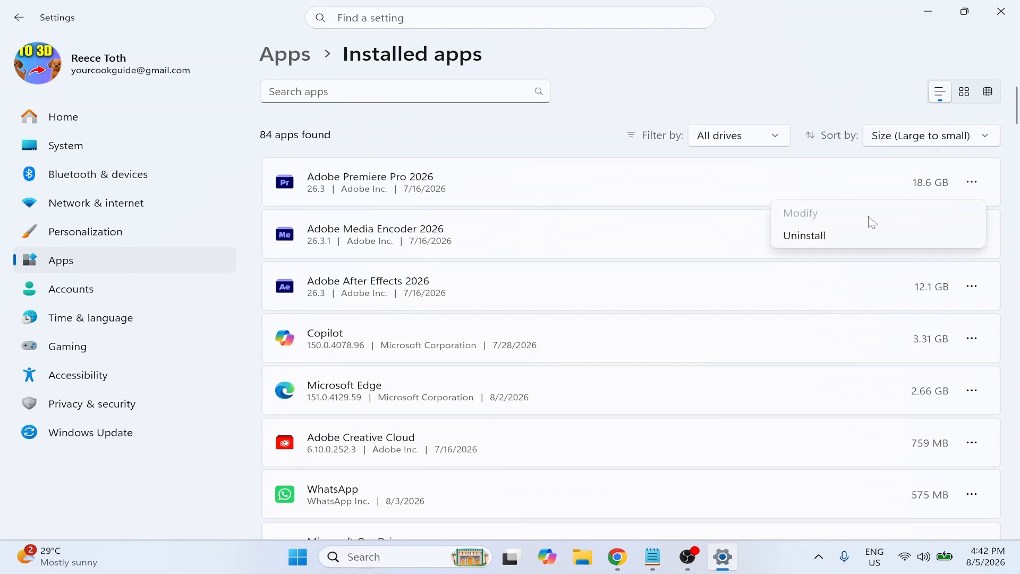
left_click(824, 241)
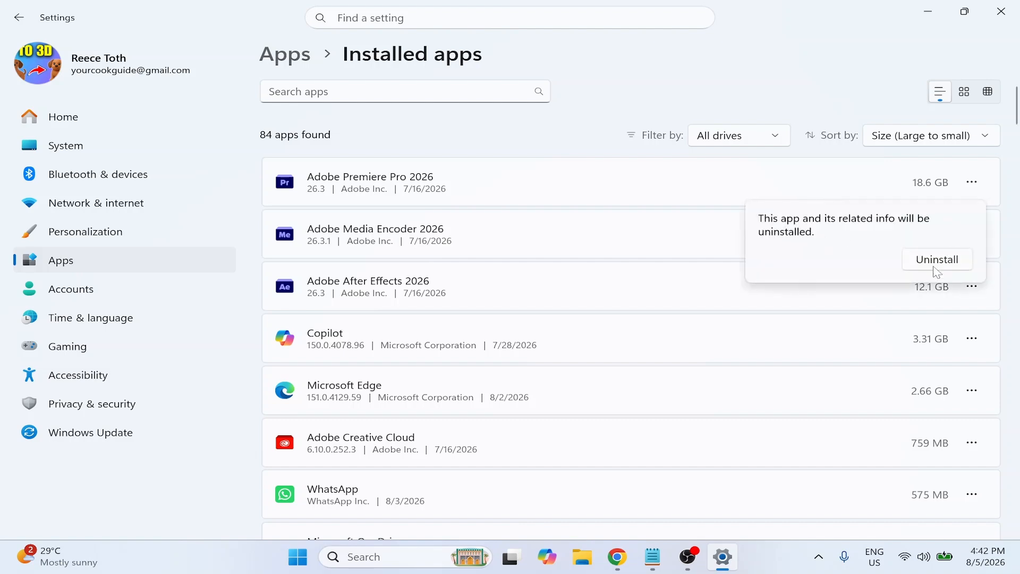
left_click(668, 12)
scroll(490, 153, "down", 4)
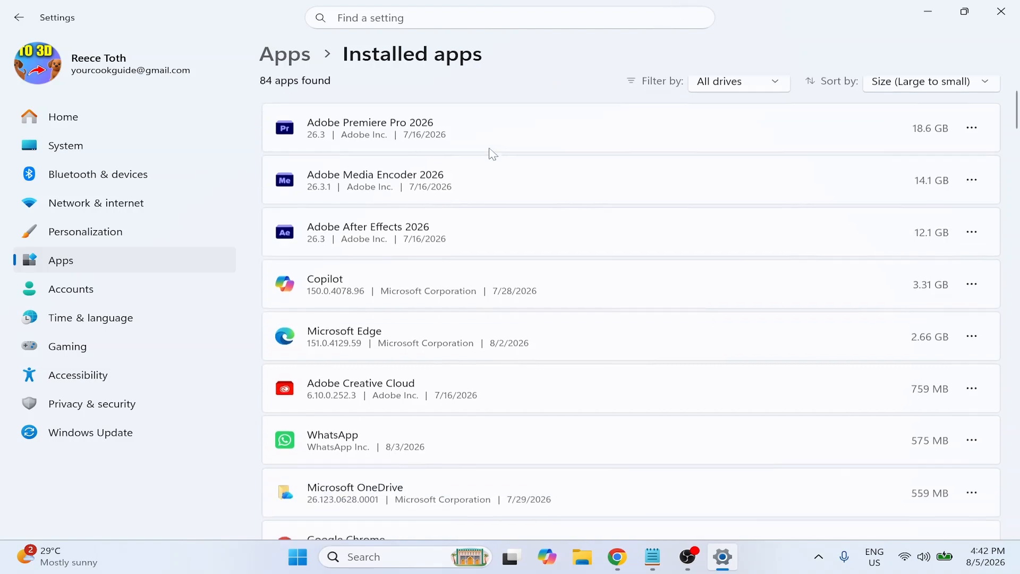
scroll(461, 210, "up", 3)
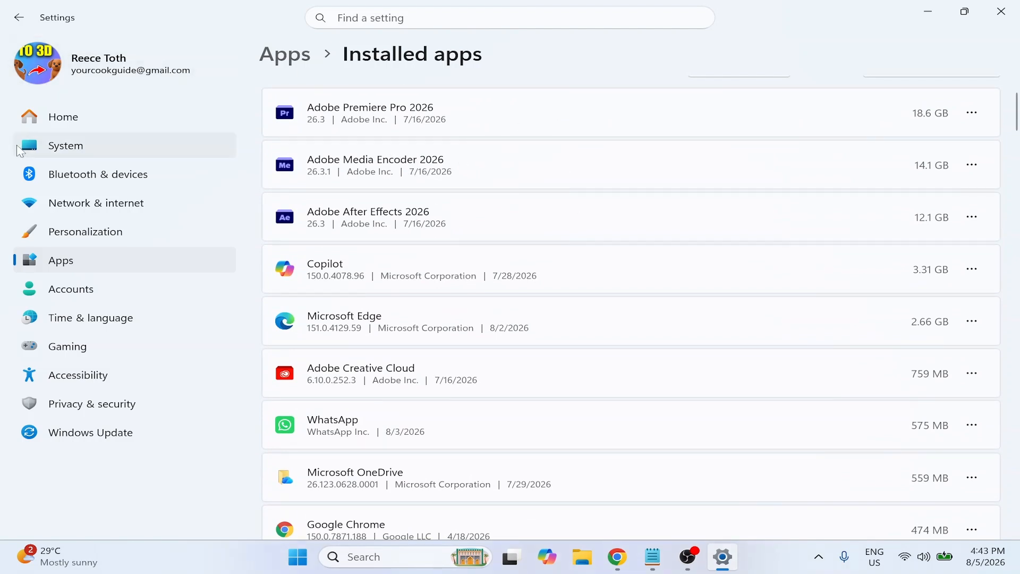
Step: Open the advanced temporary files options from the system storage cleanup recommendations
left_click(68, 151)
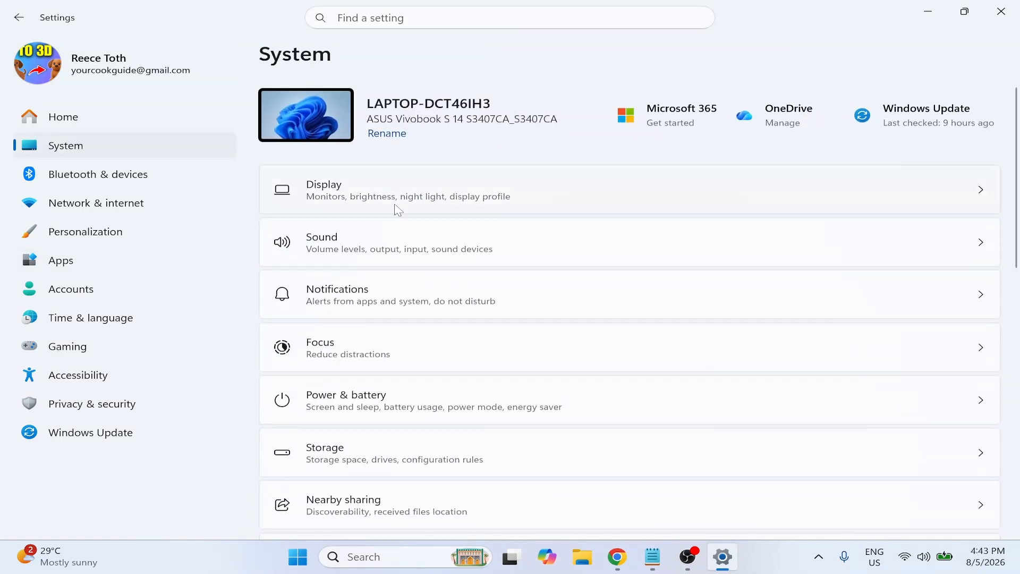
scroll(456, 209, "down", 4)
left_click(355, 252)
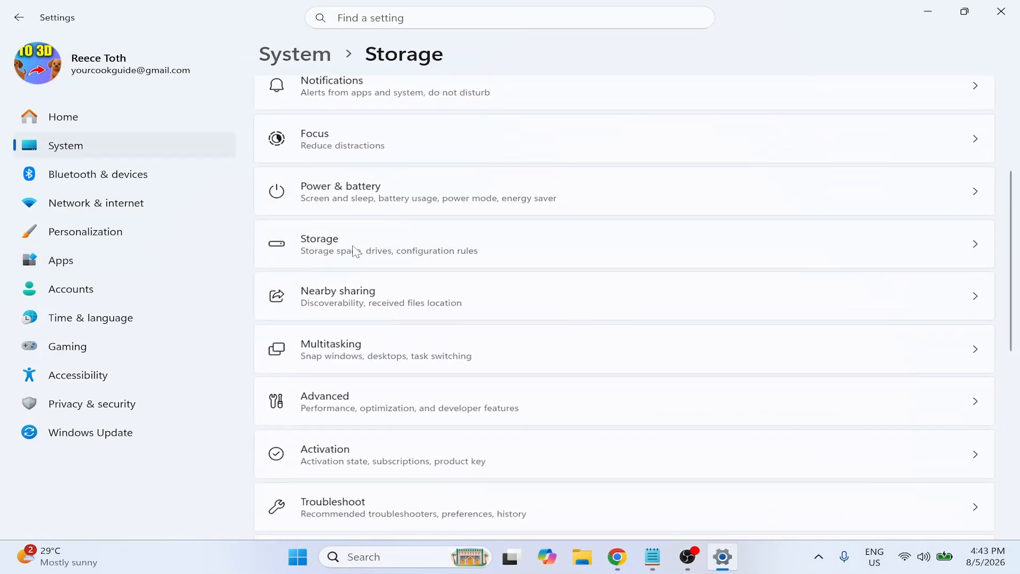
scroll(504, 266, "down", 5)
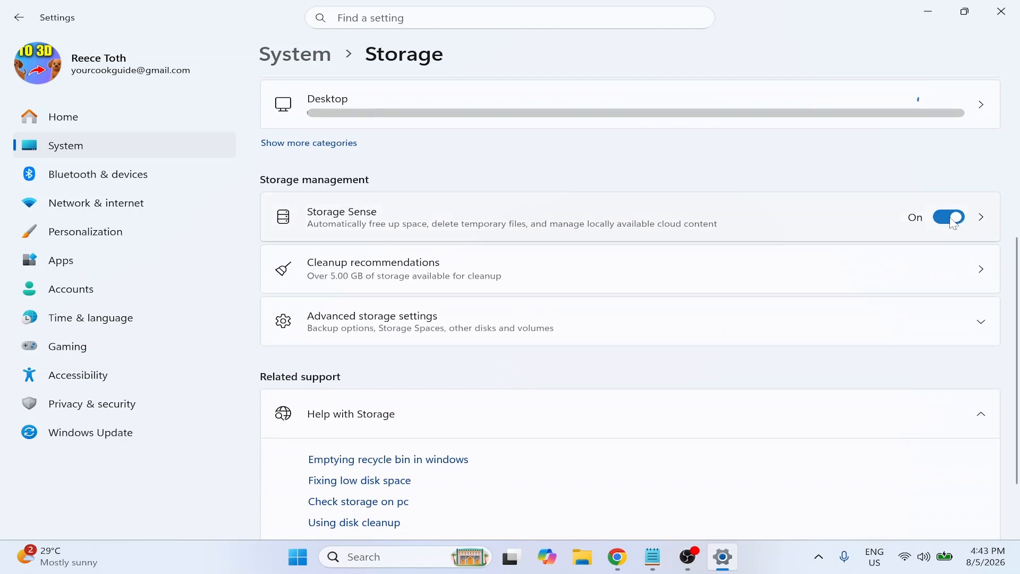
left_click(378, 265)
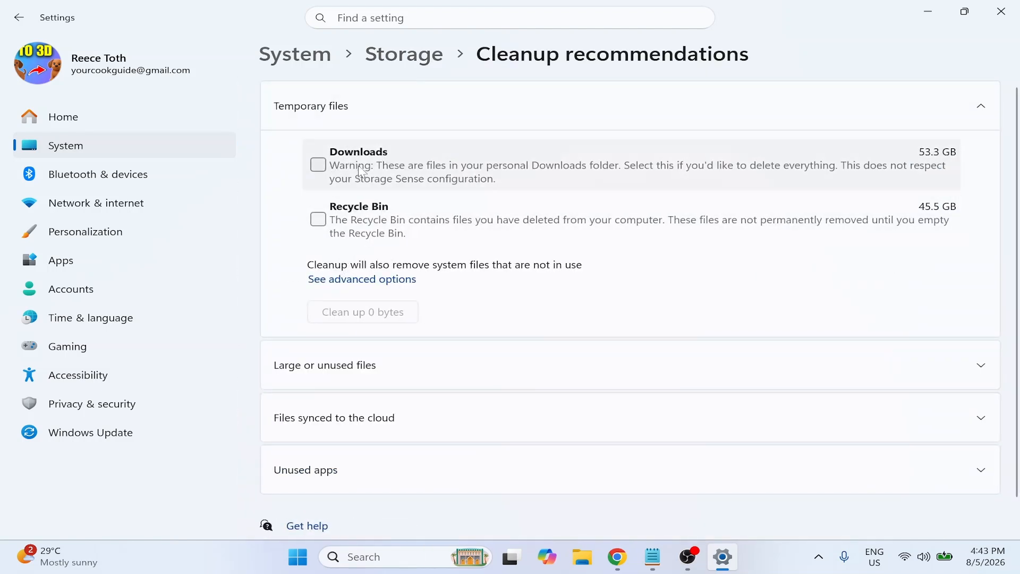
left_click(358, 280)
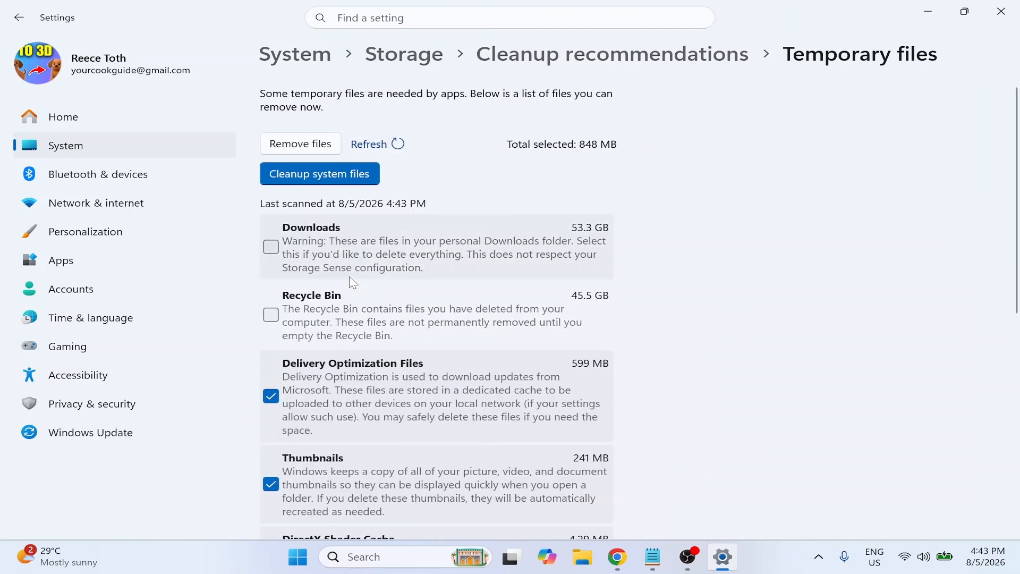
Step: Add Downloads and Recycle Bin to the selected temporary files and permanently remove all selected files
left_click(368, 250)
left_click(271, 316)
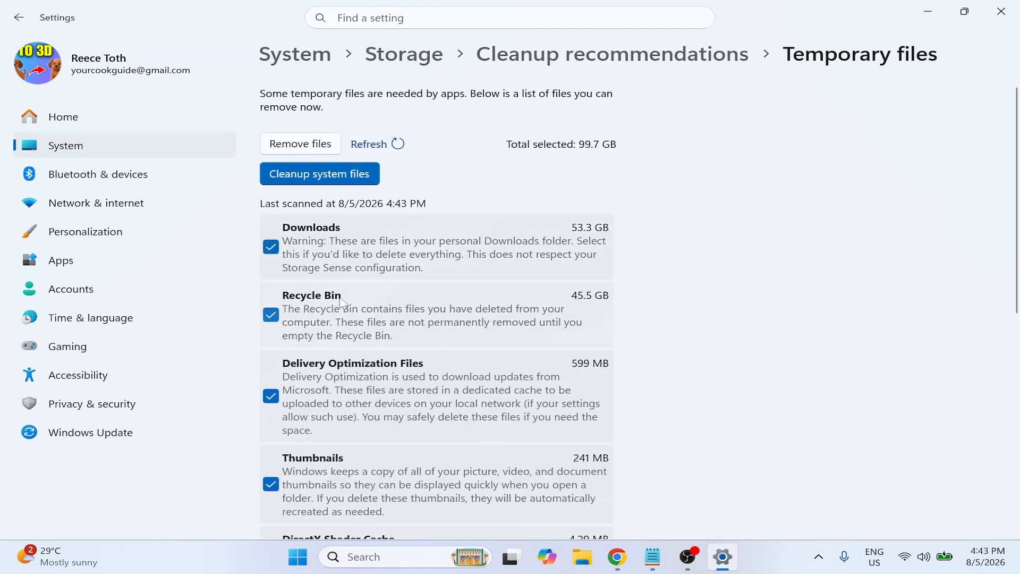
scroll(310, 280, "down", 6)
scroll(310, 281, "down", 2)
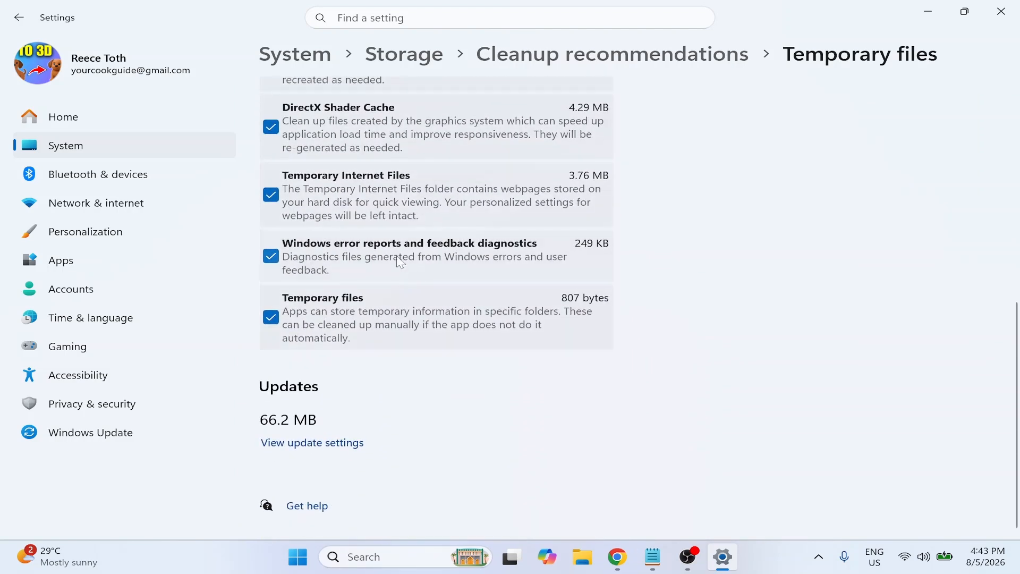
scroll(420, 255, "up", 8)
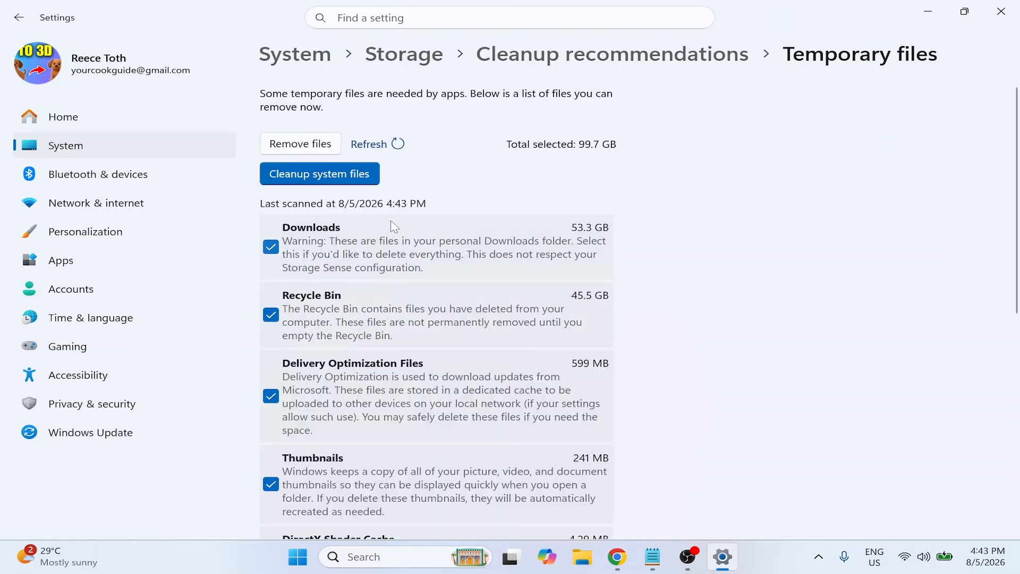
left_click(306, 149)
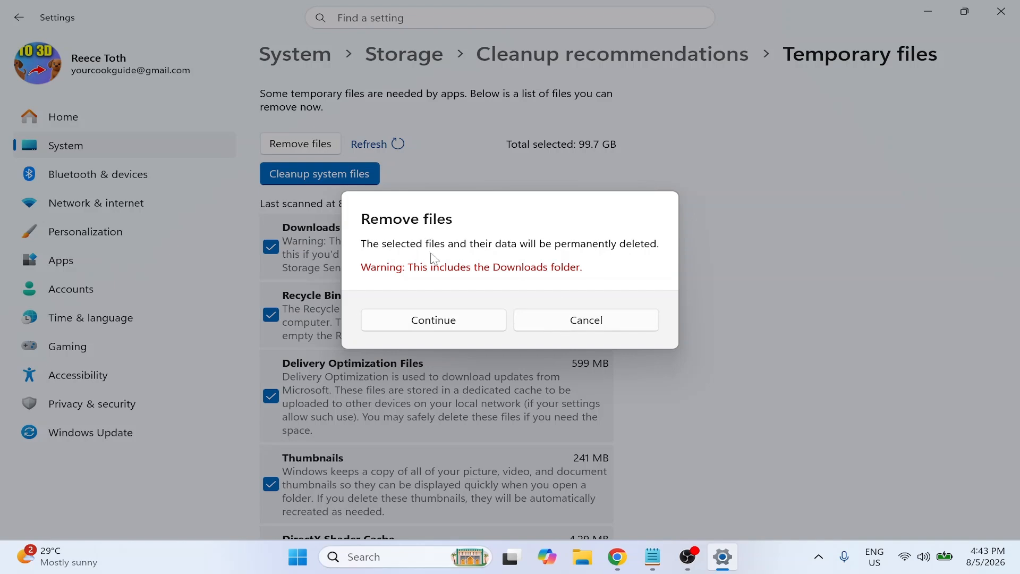
left_click(422, 321)
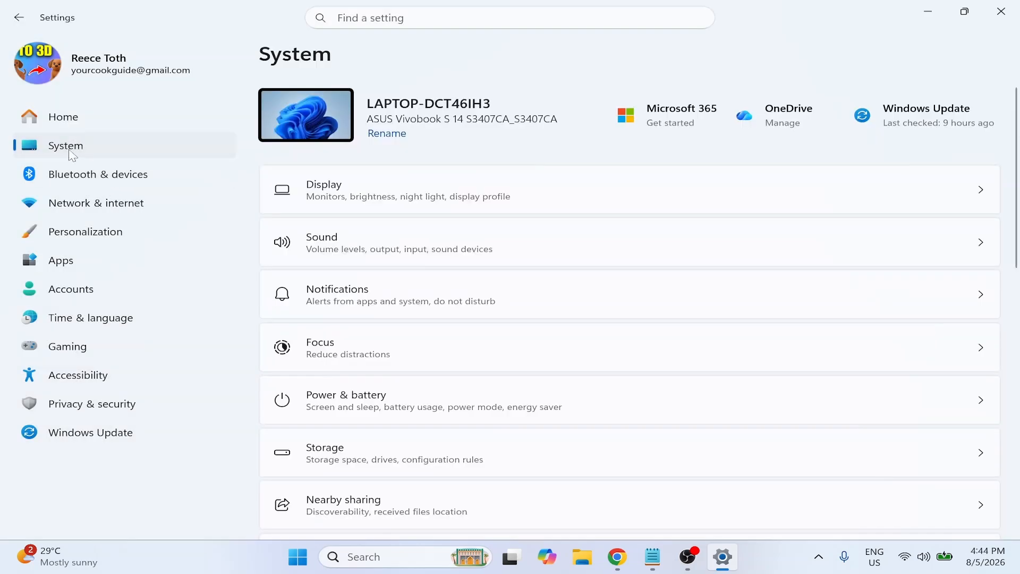
Step: Set the system's power mode to Best Performance for both plugged in and on battery
scroll(413, 234, "down", 3)
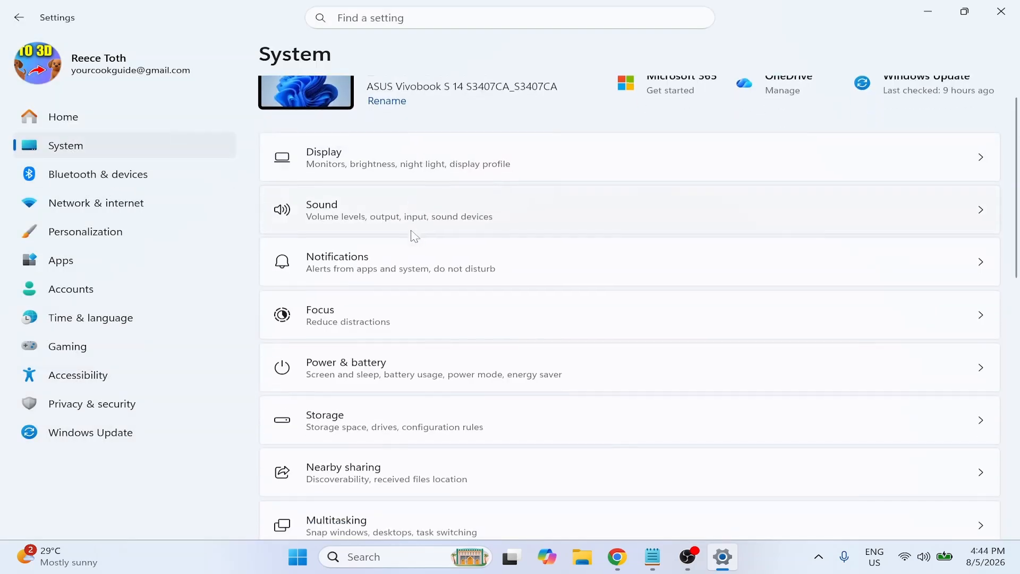
left_click(368, 266)
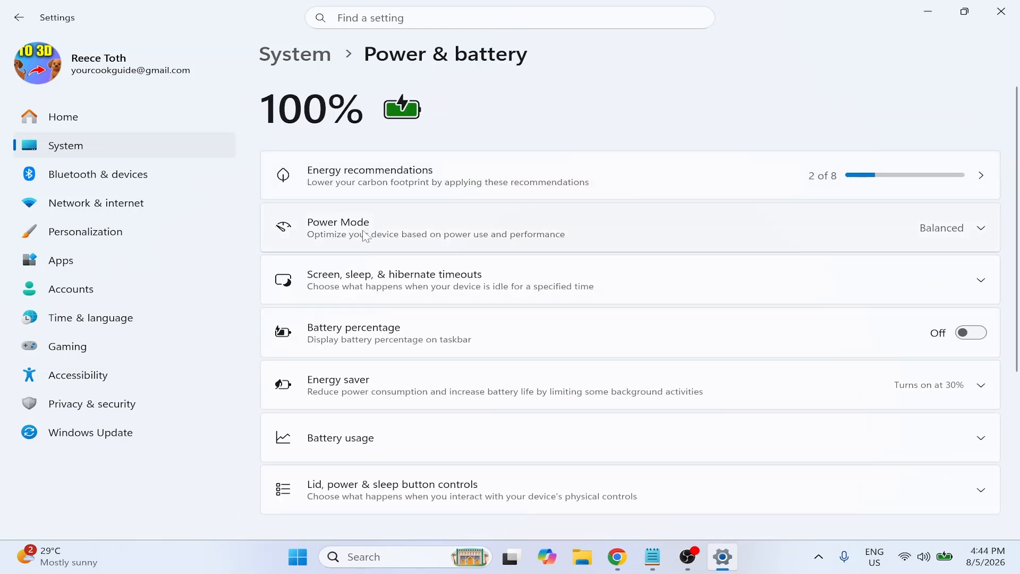
left_click(365, 236)
scroll(489, 228, "down", 3)
left_click(912, 133)
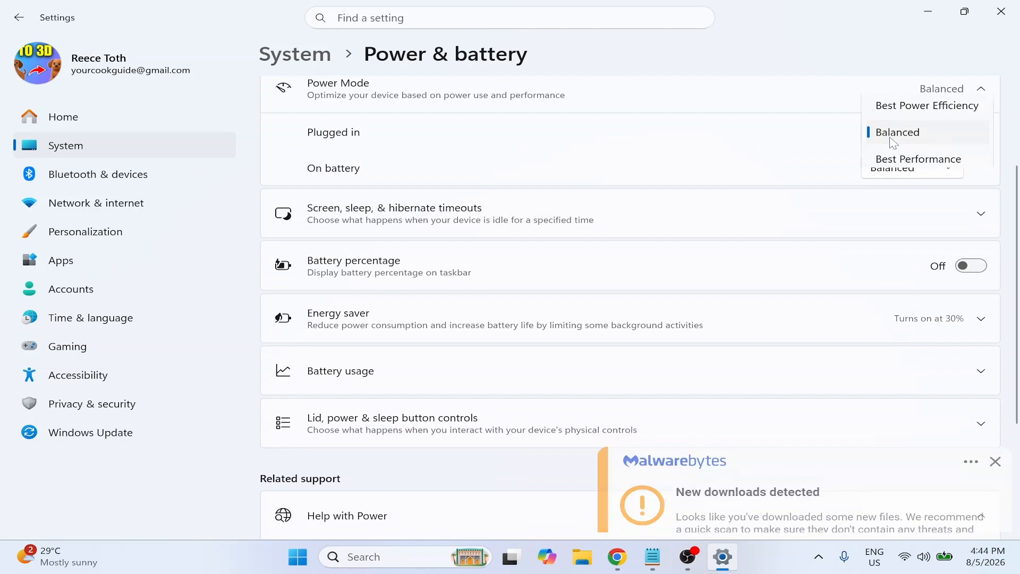
left_click(917, 159)
left_click(902, 168)
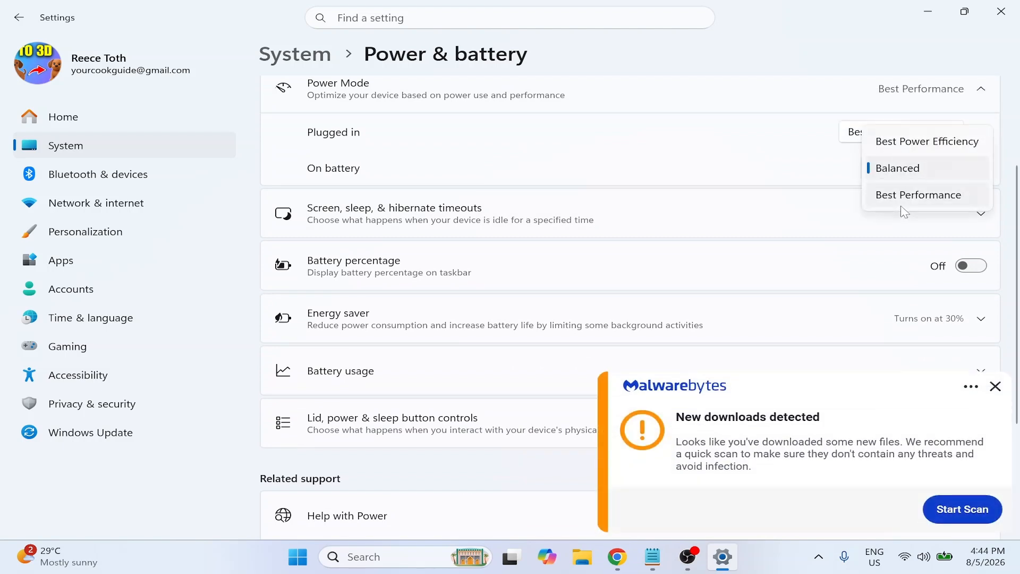
left_click(912, 194)
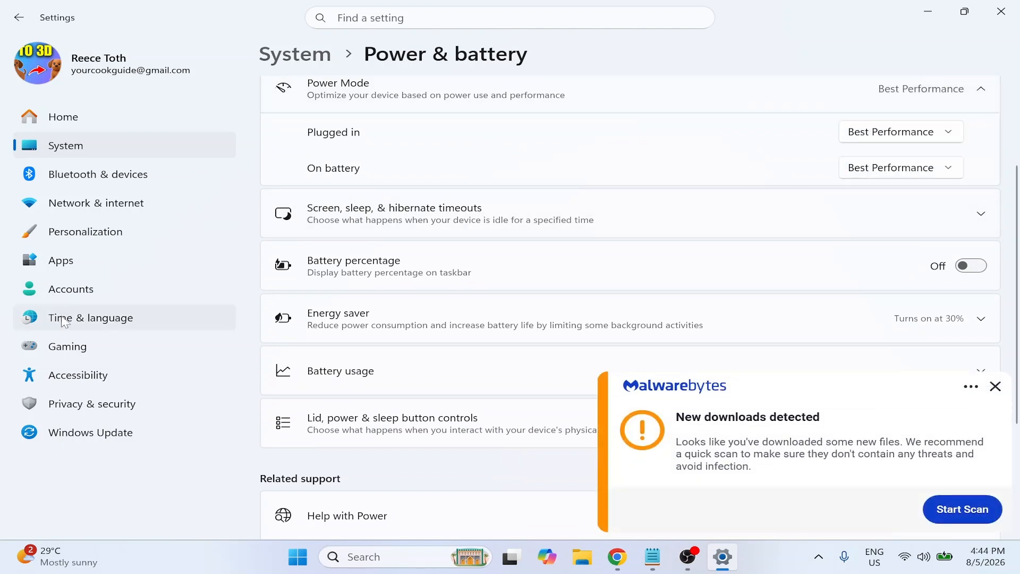
Step: Turn off Xbox mode in the gaming settings and return to the gaming overview
left_click(67, 346)
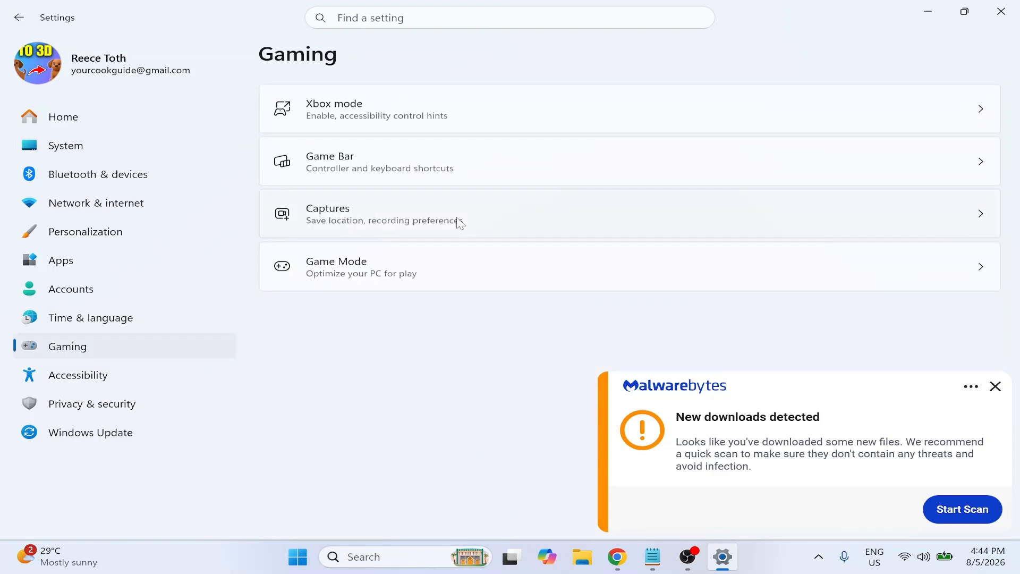
left_click(423, 120)
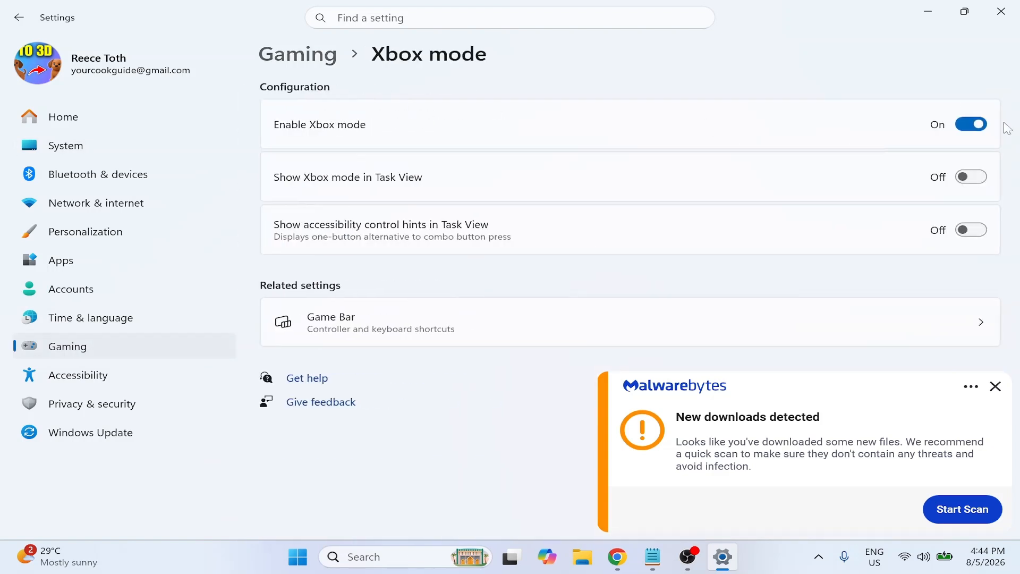
left_click(972, 124)
left_click(18, 18)
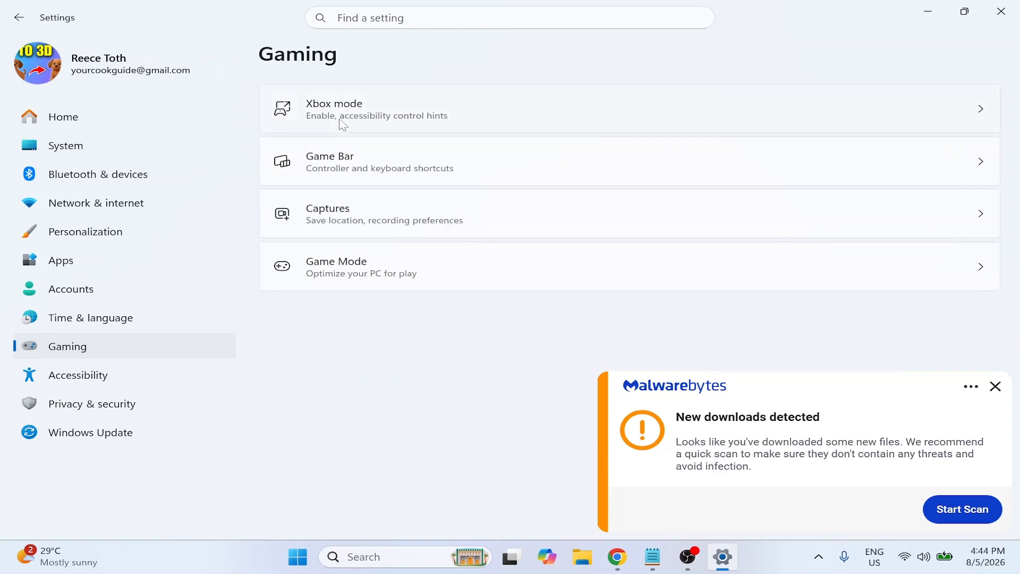
Step: Review the Game Bar settings and turn off Game Mode
left_click(347, 163)
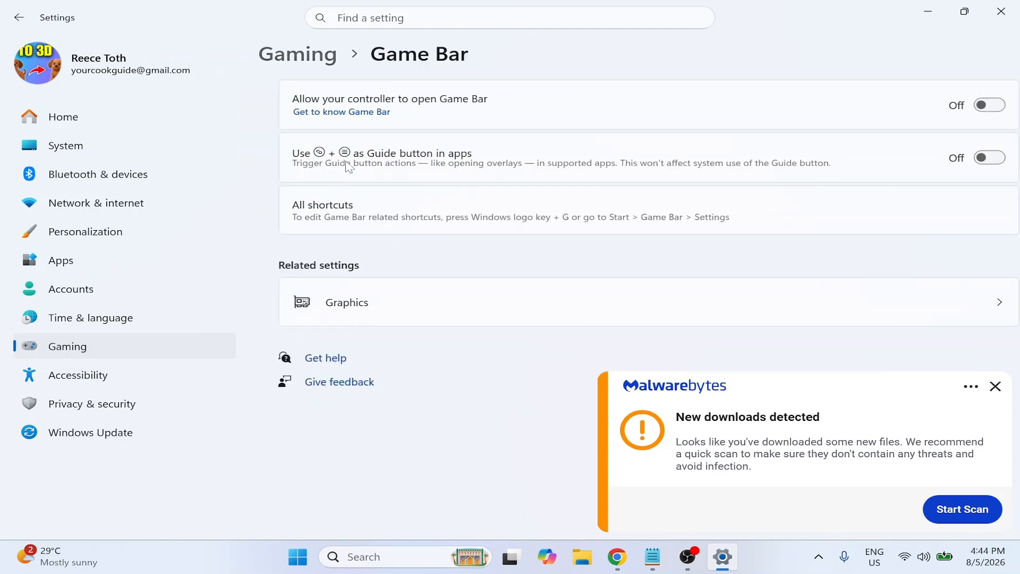
left_click(18, 18)
left_click(345, 271)
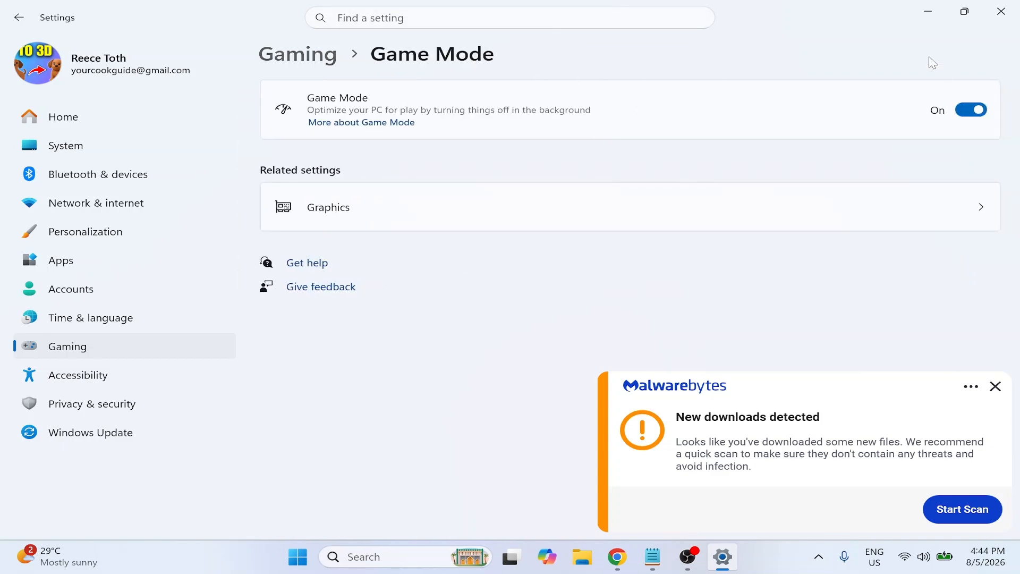
left_click(970, 112)
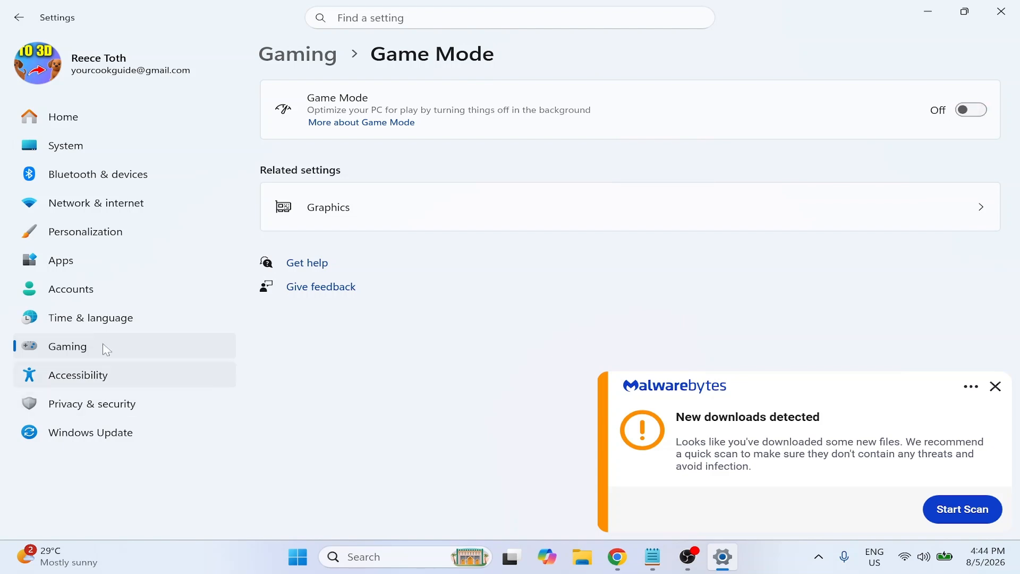
Step: Examine the notification access permissions for apps under Privacy & security
left_click(93, 412)
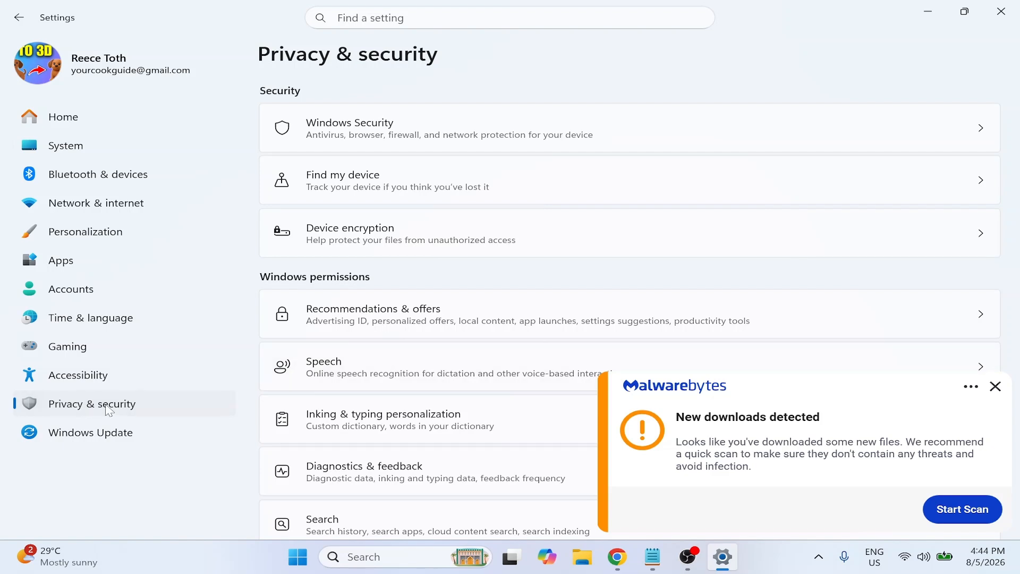
scroll(399, 246, "down", 10)
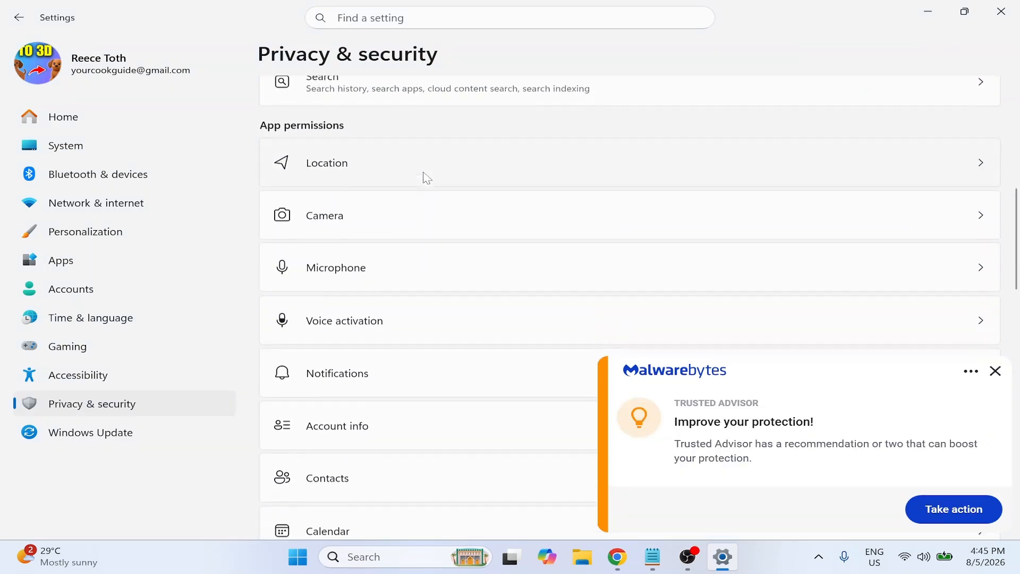
left_click(358, 334)
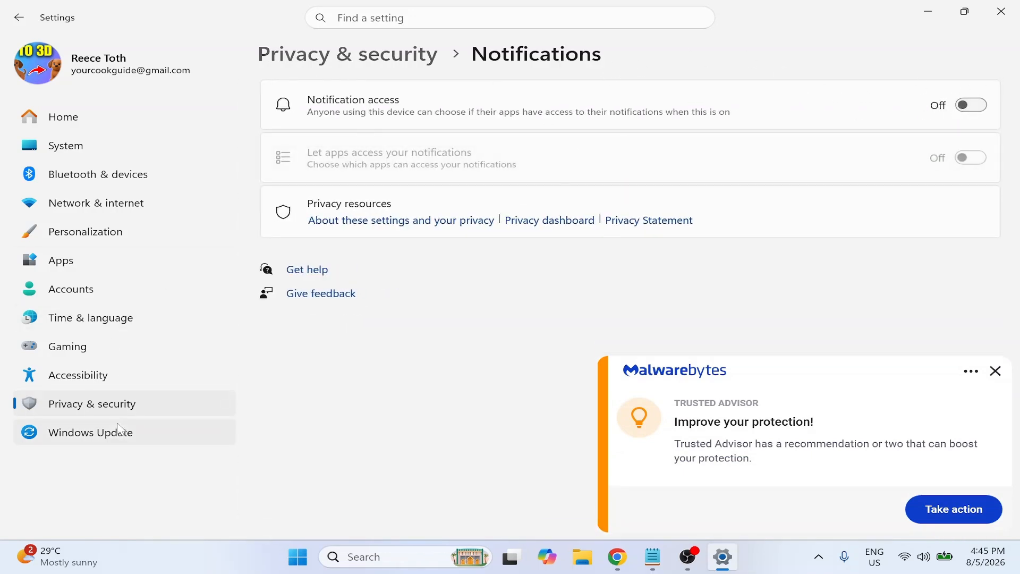
Step: Check for new updates in Windows Update and close Settings
left_click(102, 441)
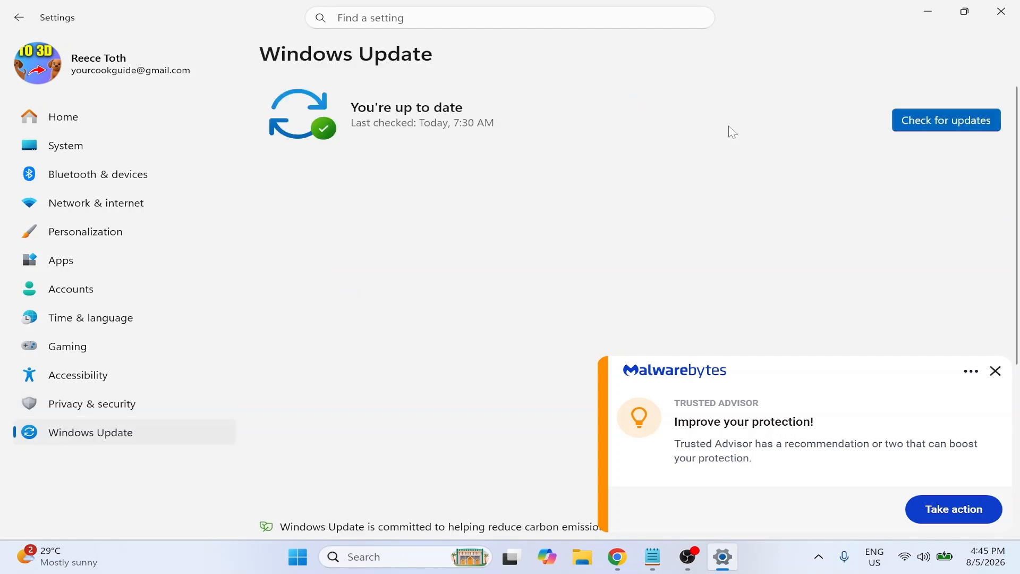
scroll(837, 112, "down", 3)
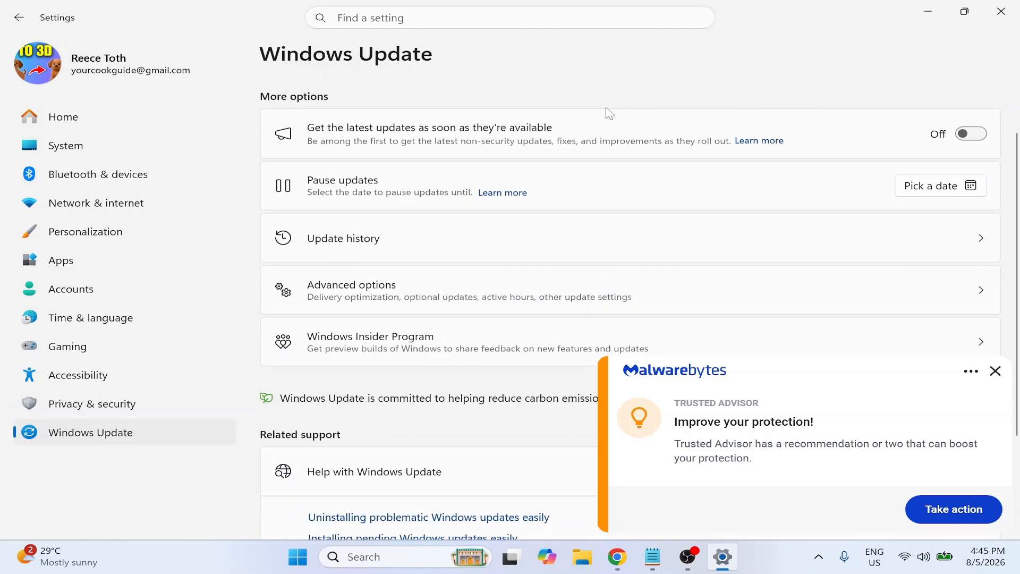
scroll(610, 114, "up", 2)
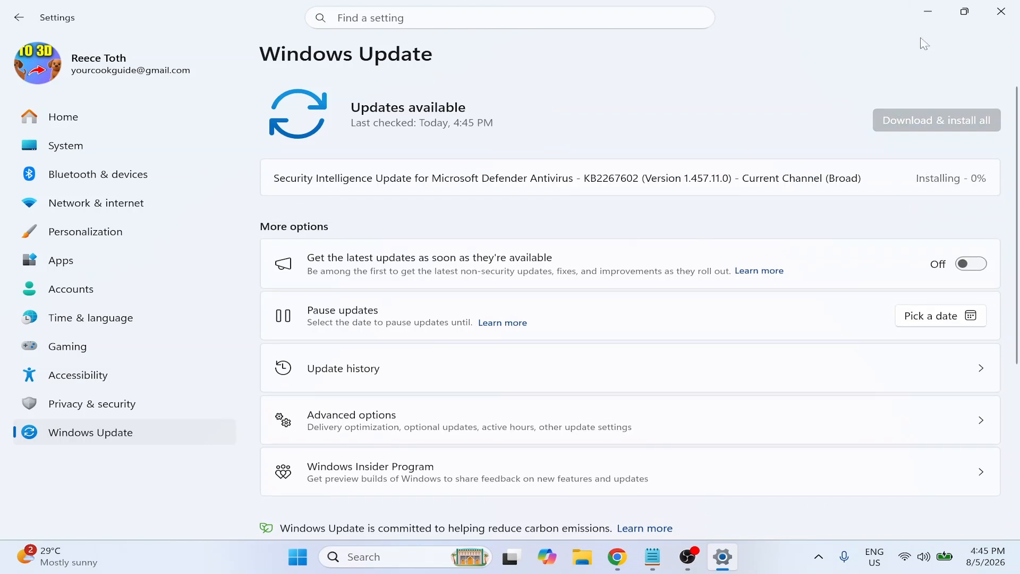
left_click(1002, 12)
Step: Open the Windows appearance and performance options and choose Adjust for best performance
key("super")
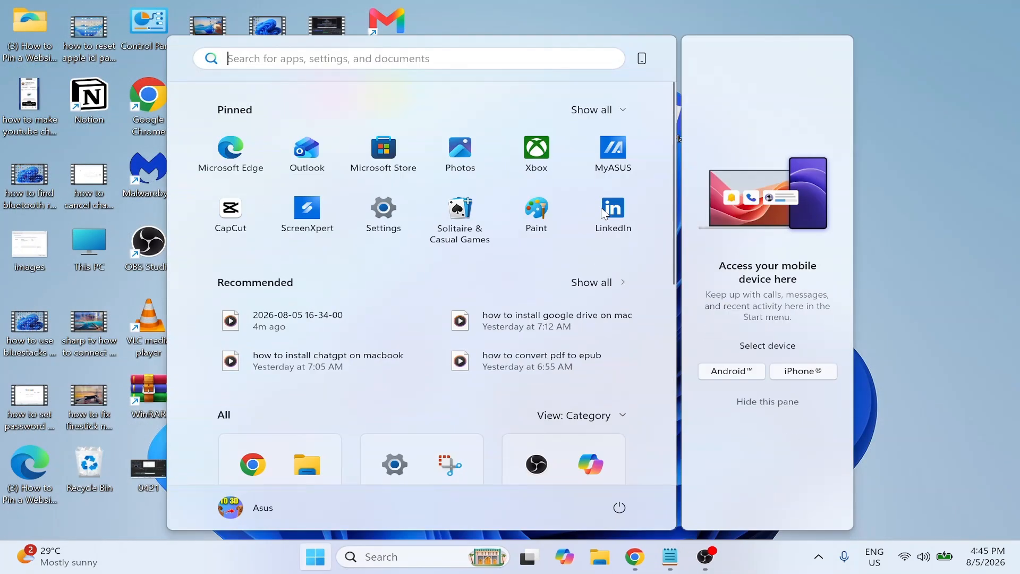
type("adjus")
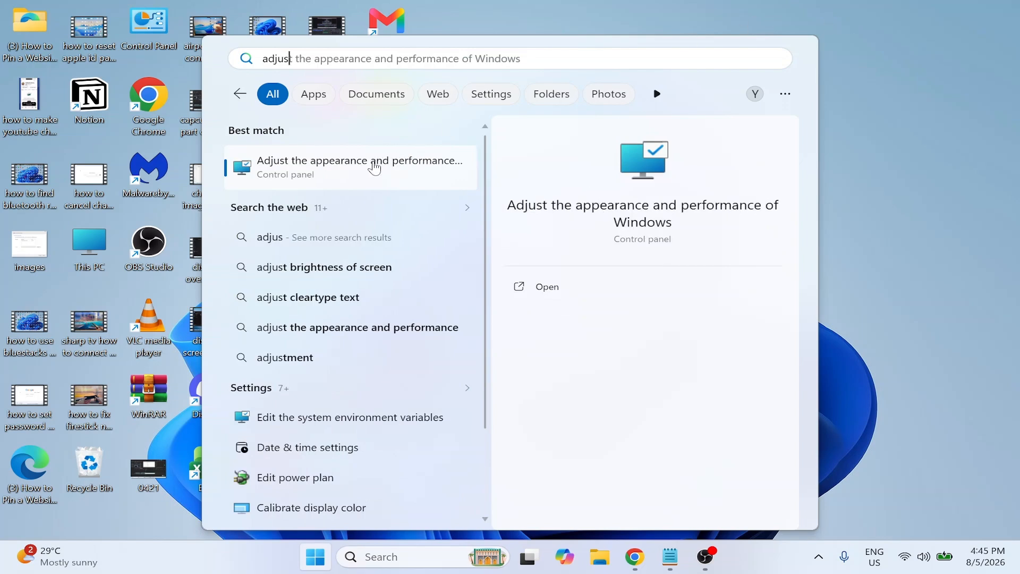
left_click(375, 168)
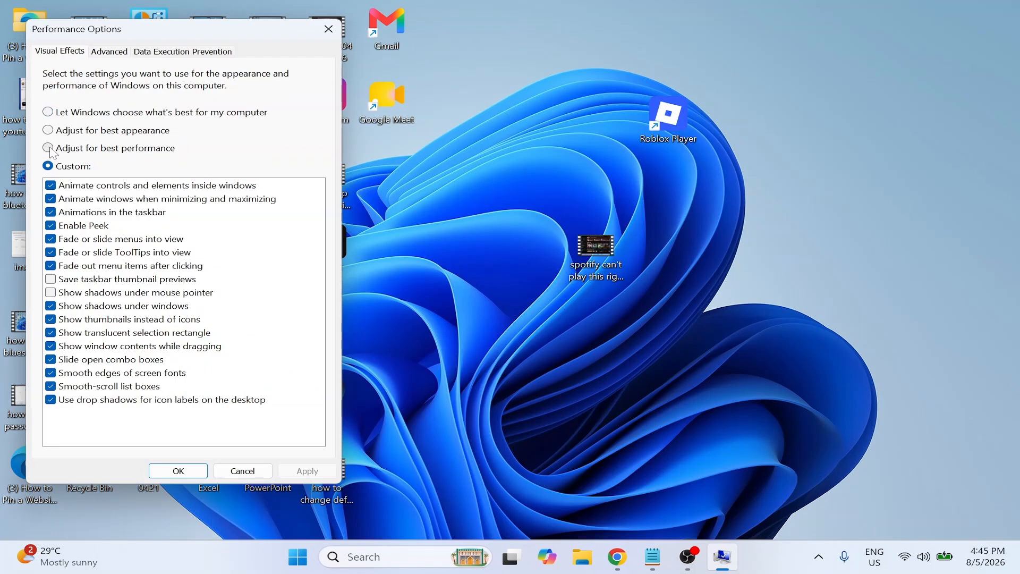
left_click(48, 148)
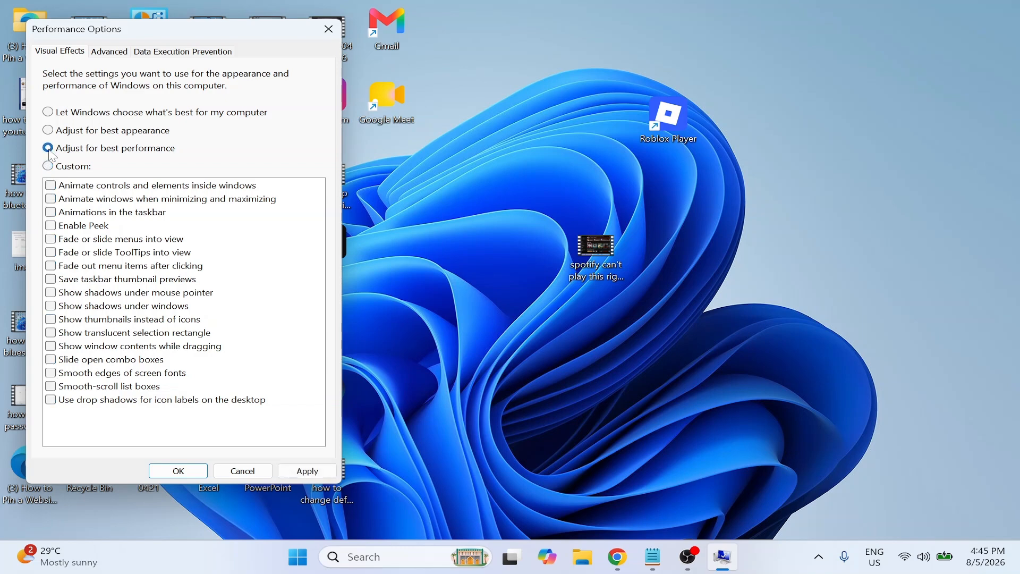
Step: Enable taskbar animations, saved taskbar thumbnail previews, thumbnails instead of icons and smooth screen font edges, and apply these visual effects
left_click(51, 213)
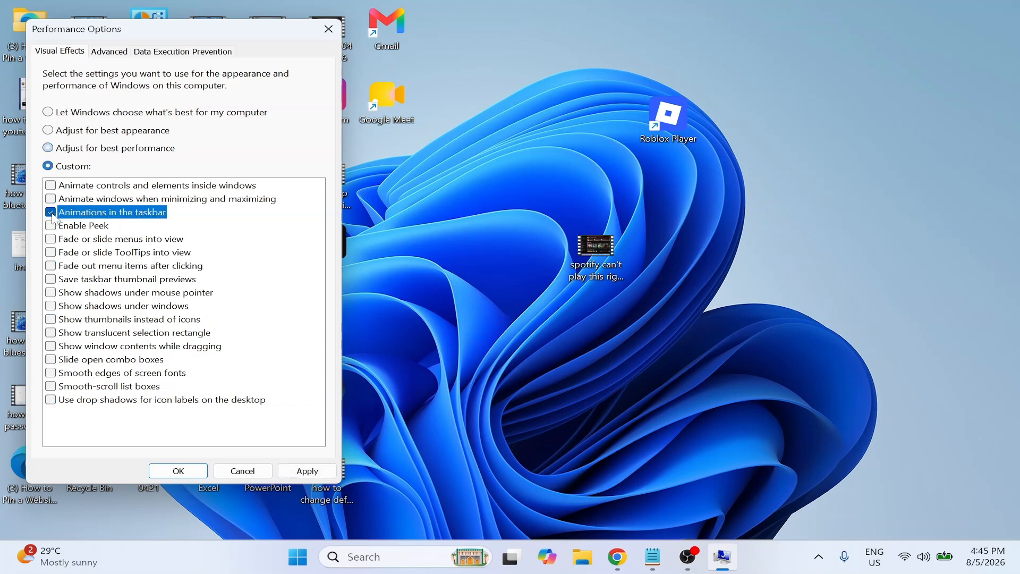
left_click(69, 280)
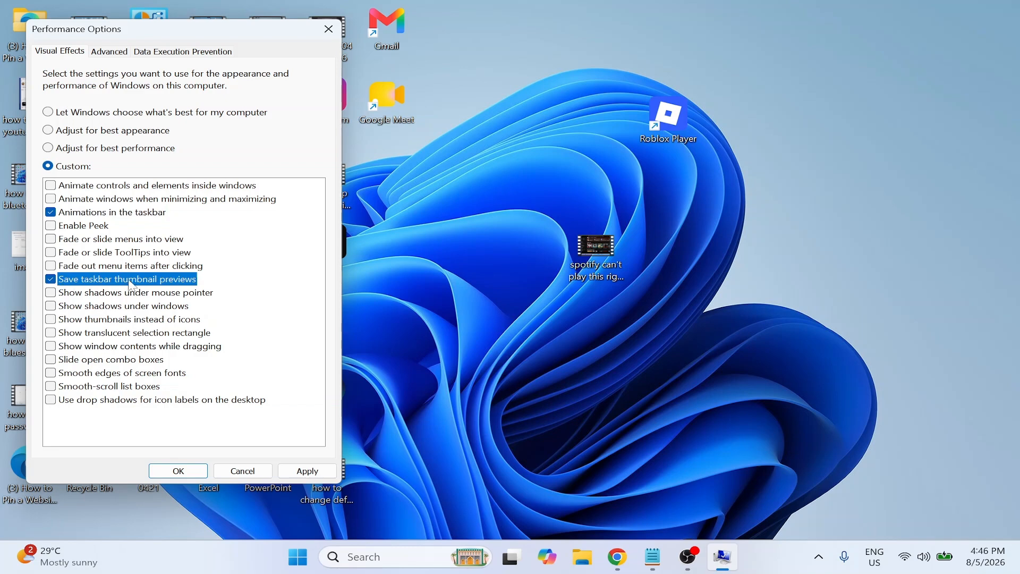
left_click(50, 321)
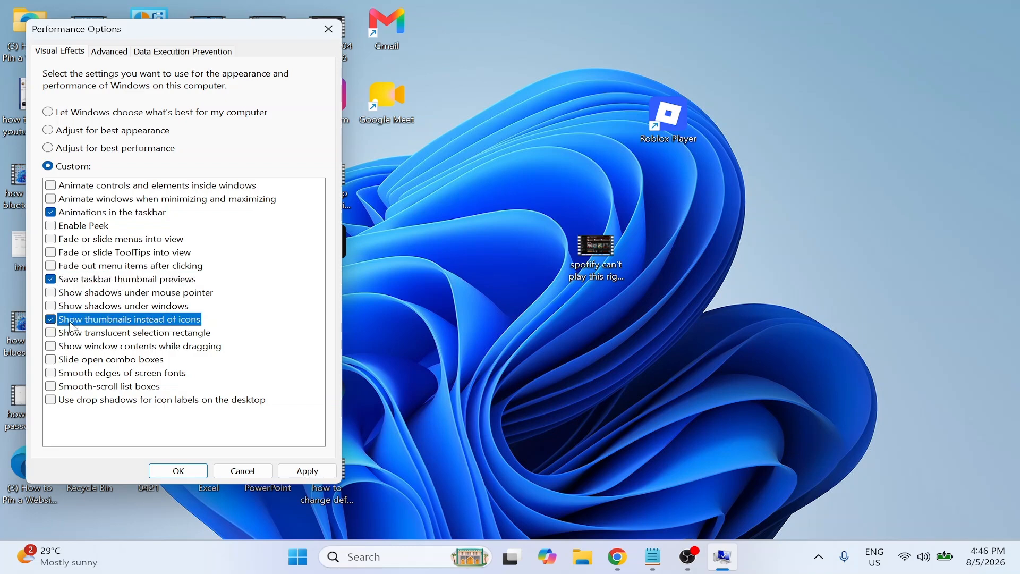
left_click(50, 375)
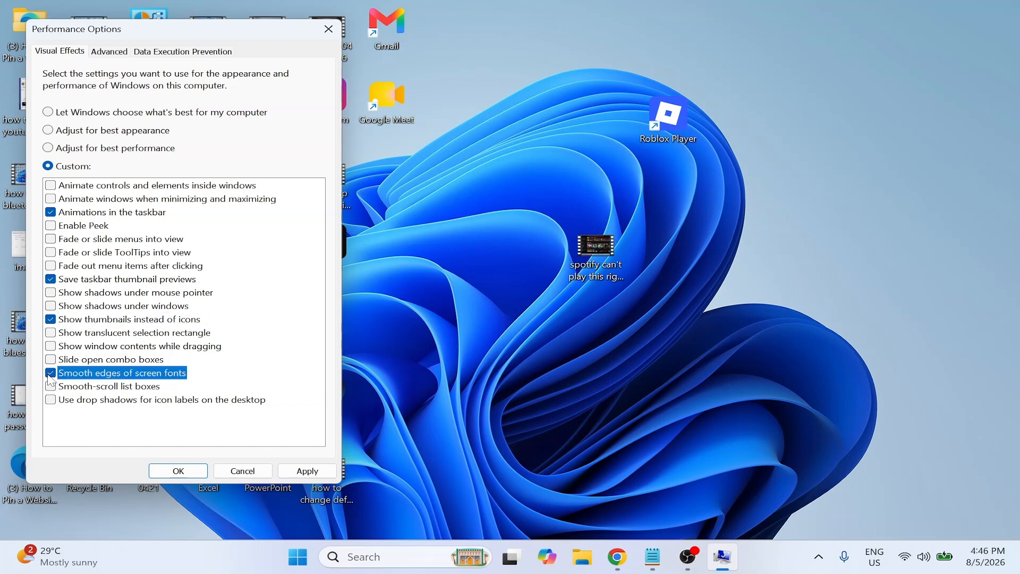
left_click(166, 471)
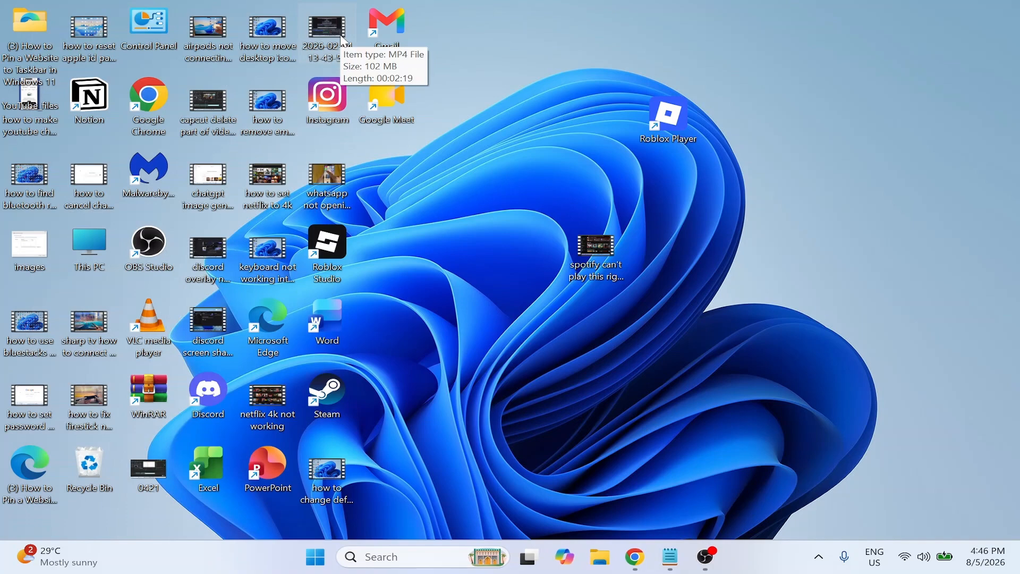
Step: Launch Disk Cleanup and scan the OS (C:) drive
key("super")
type("disk cleanup")
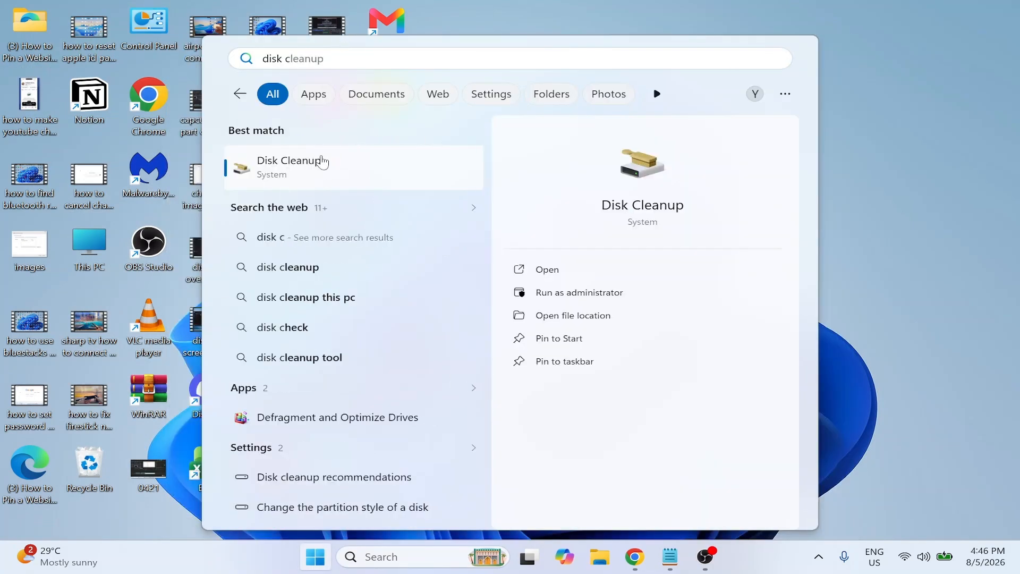
left_click(314, 169)
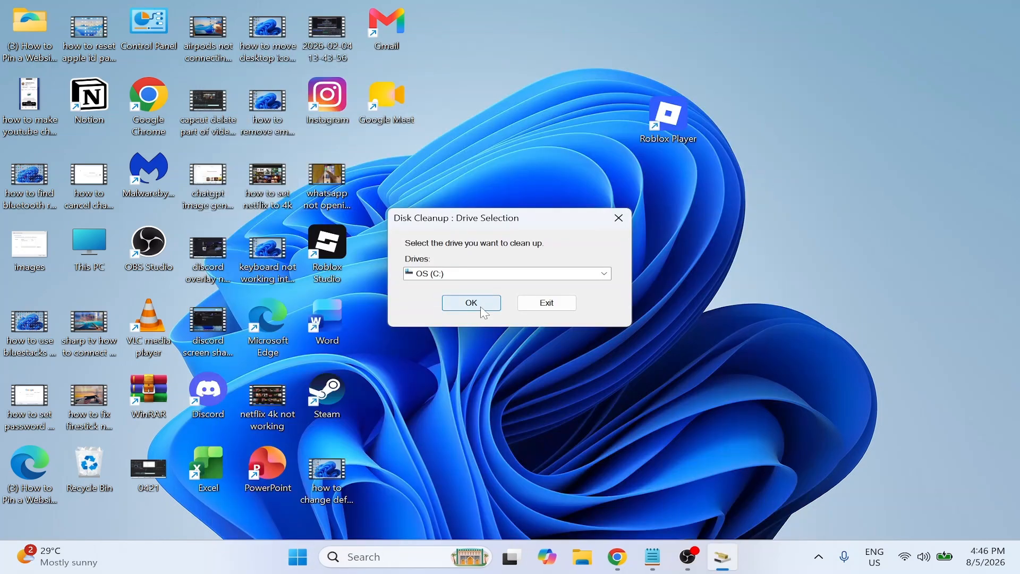
left_click(481, 307)
Step: Add Recycle Bin and Temporary files to the cleanup selection, bring up the permanent deletion confirmation and dismiss it
scroll(79, 179, "down", 1)
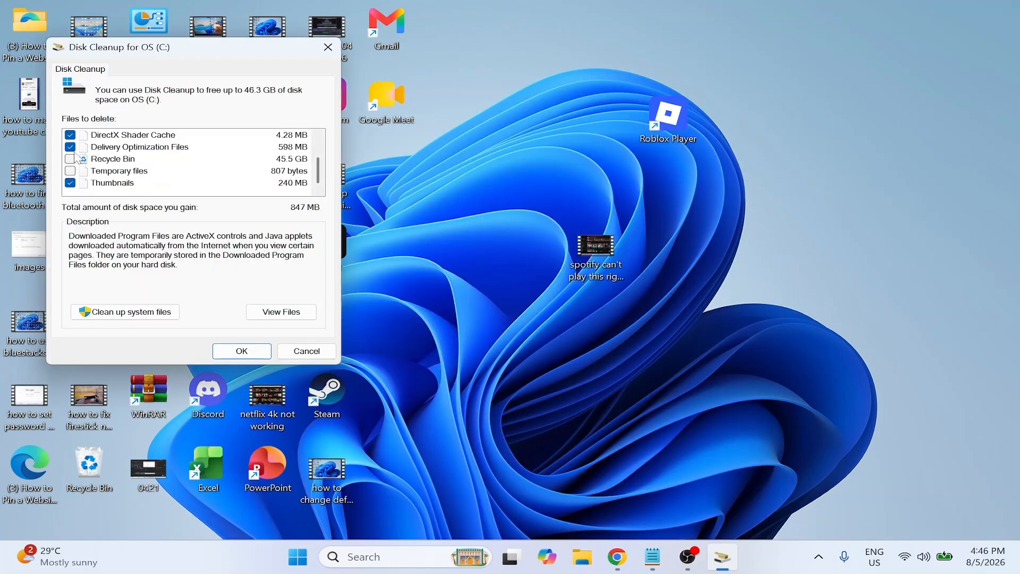
left_click(70, 159)
left_click(70, 170)
left_click(241, 351)
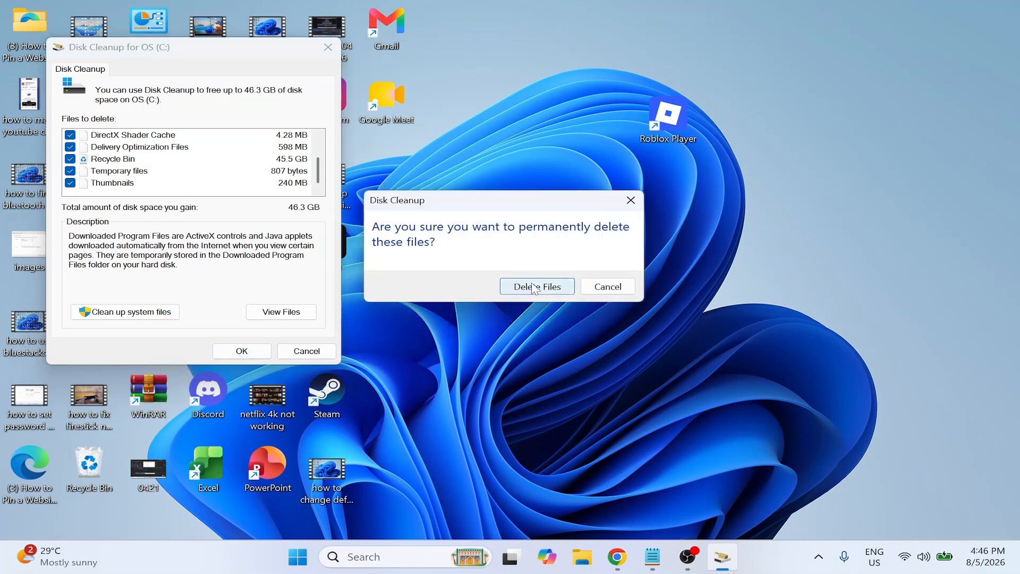
left_click(631, 201)
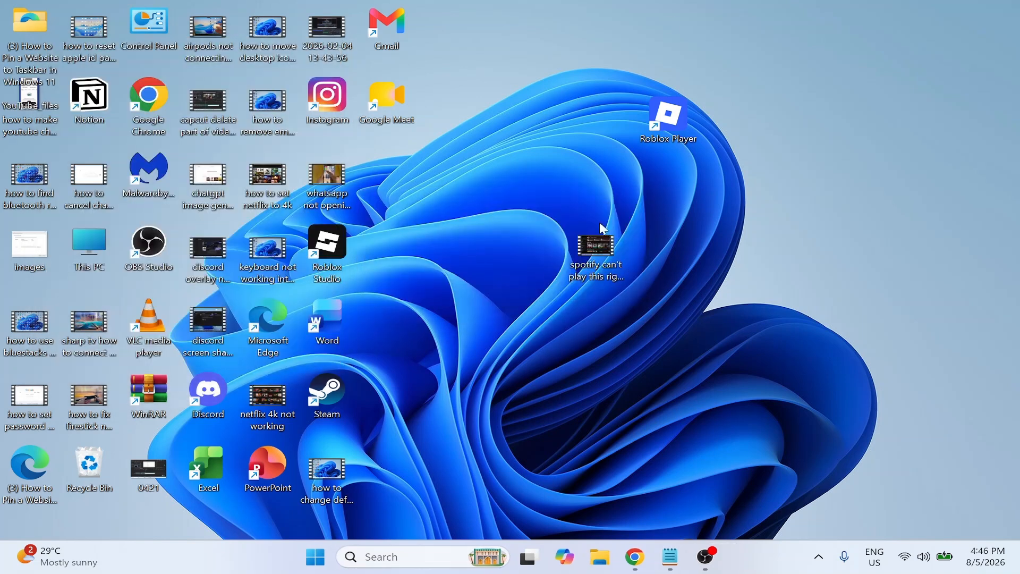